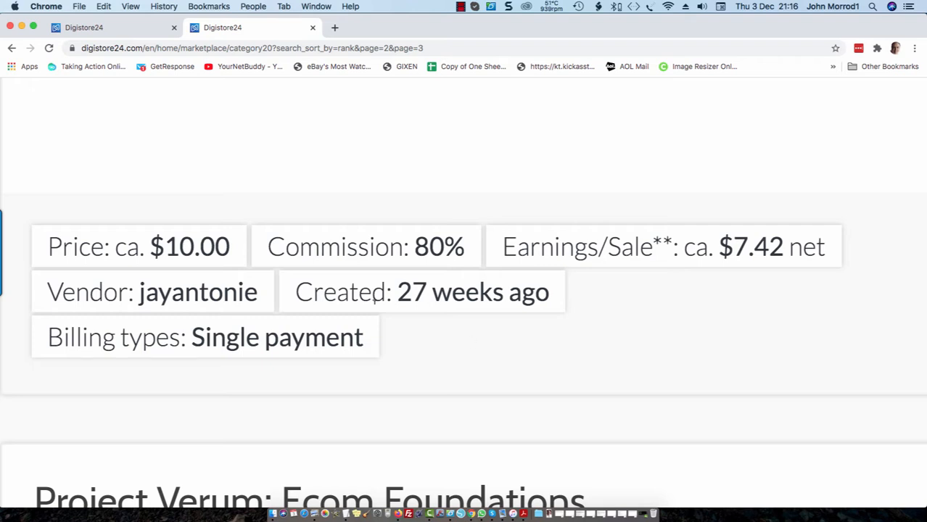
# Browse the product listings, collapsing and re-expanding the Digital products category list.
pyautogui.scroll(15, 241, 272)
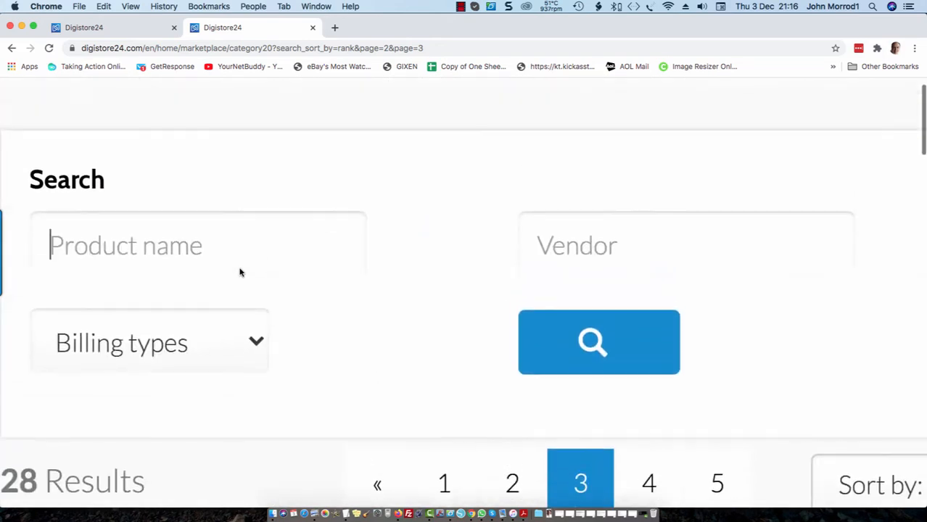
pyautogui.scroll(3, 241, 268)
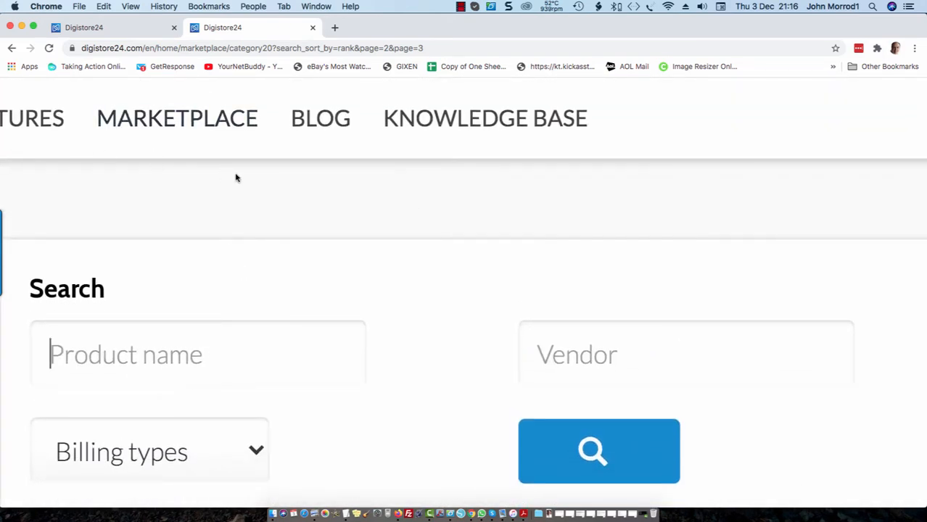
pyautogui.scroll(-5, 236, 178)
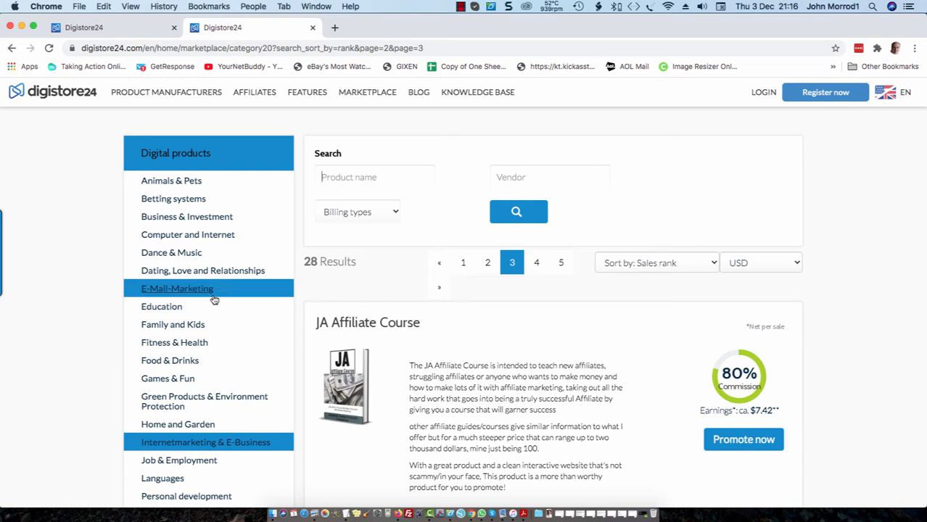
pyautogui.click(169, 158)
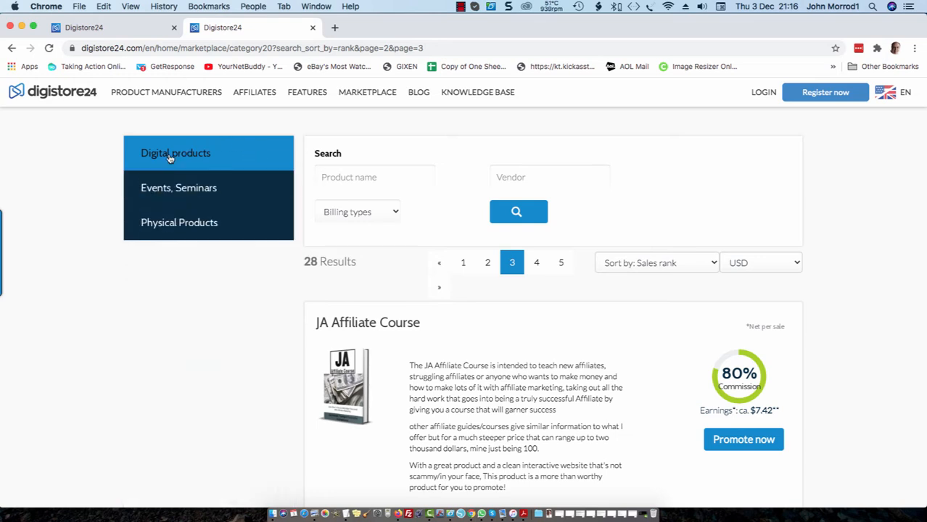
pyautogui.click(169, 157)
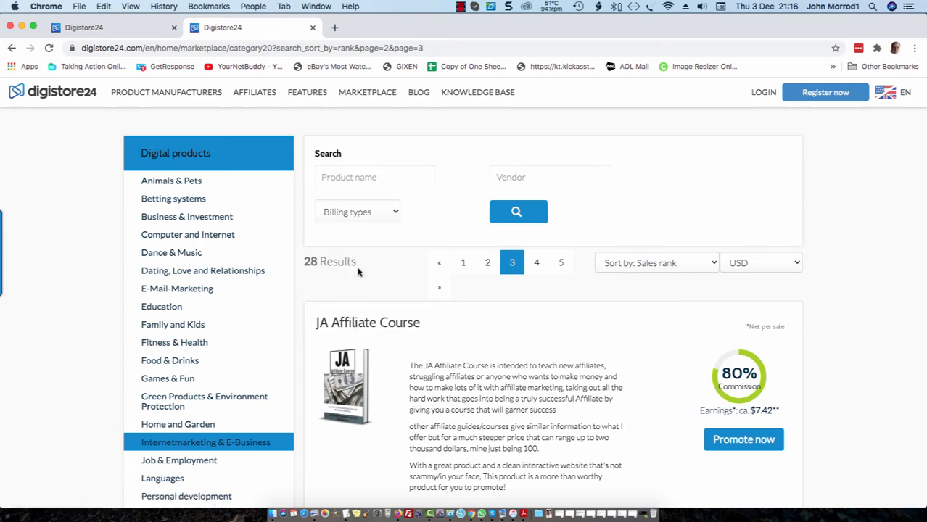
pyautogui.scroll(-3, 359, 274)
pyautogui.scroll(-12, 375, 330)
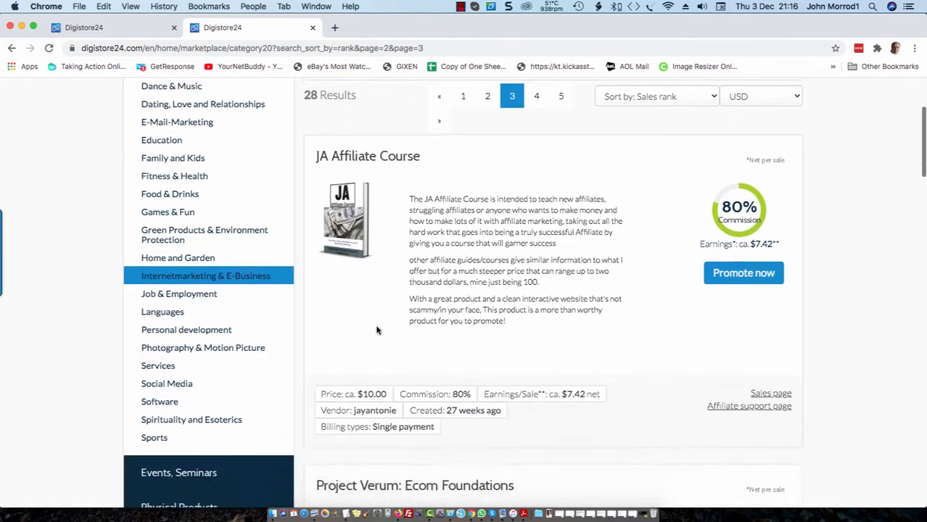
pyautogui.scroll(-20, 376, 330)
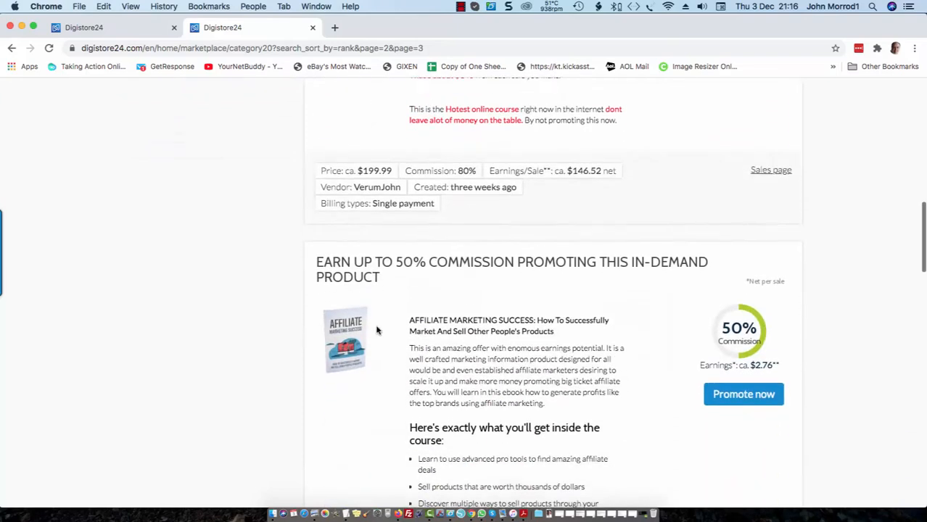
pyautogui.scroll(-6, 376, 325)
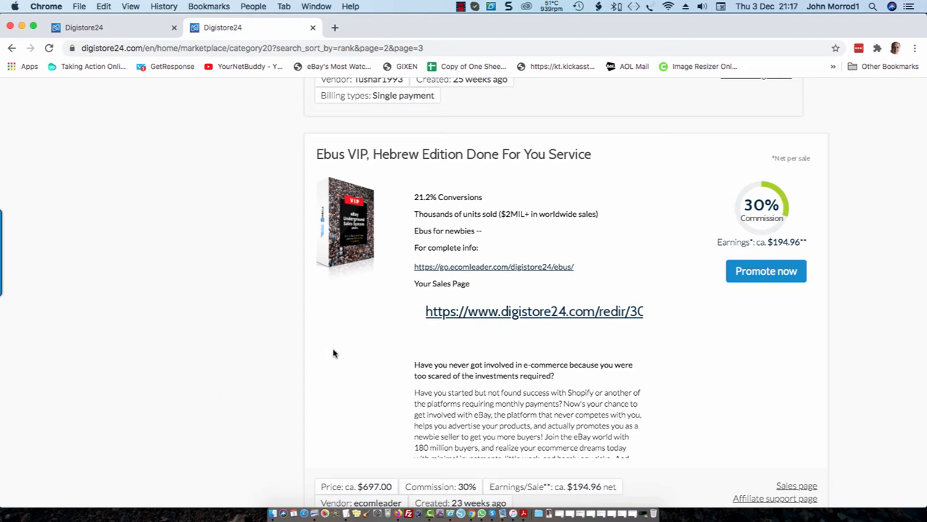
pyautogui.scroll(-4, 534, 262)
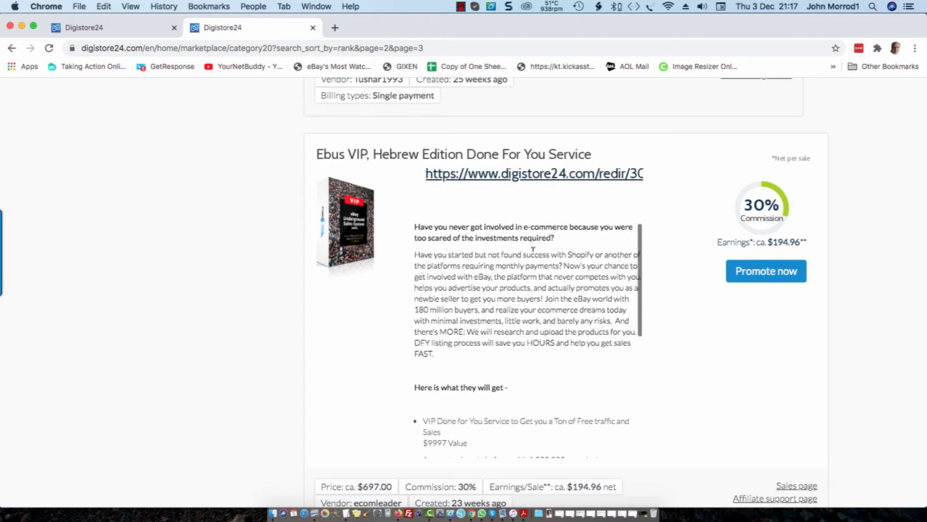
pyautogui.scroll(-2, 779, 378)
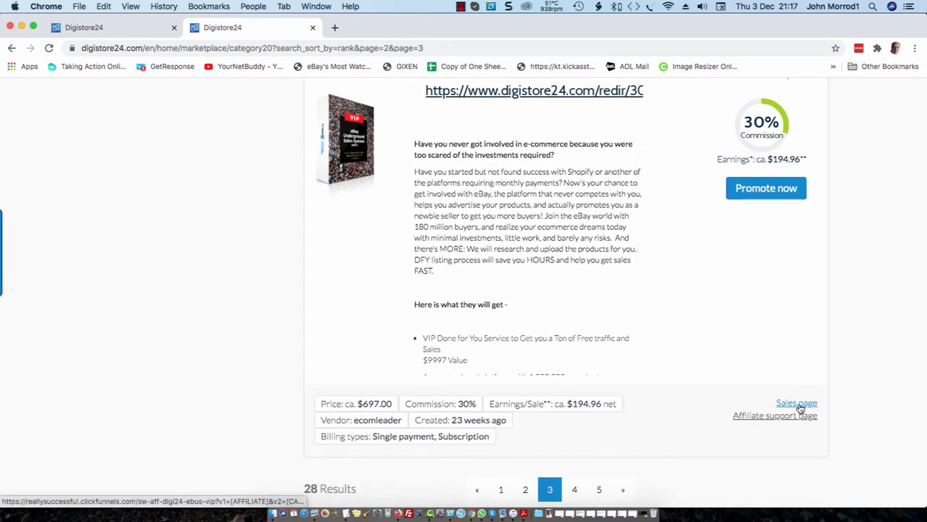
# Preview the Ebus VIP sales page in ClickFunnels, then go back to the Digistore24 homepage.
pyautogui.click(804, 407)
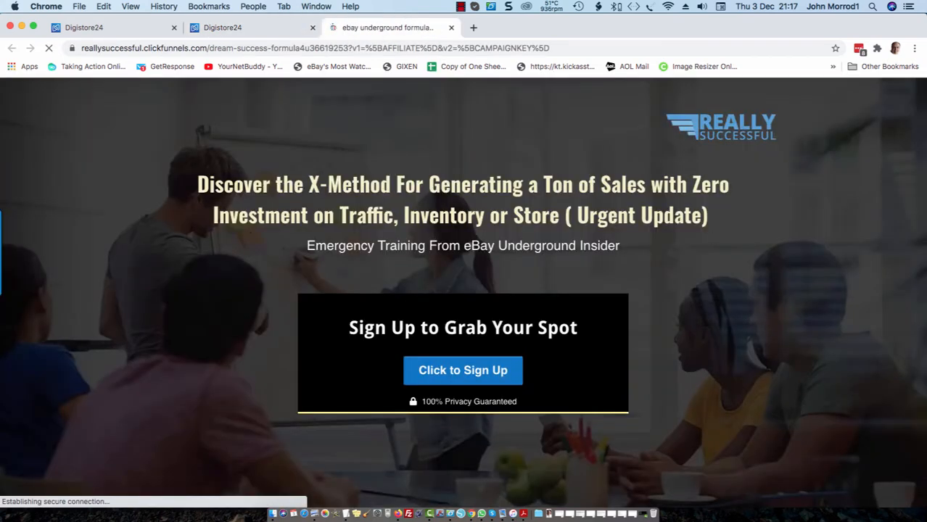
pyautogui.scroll(-5, 826, 251)
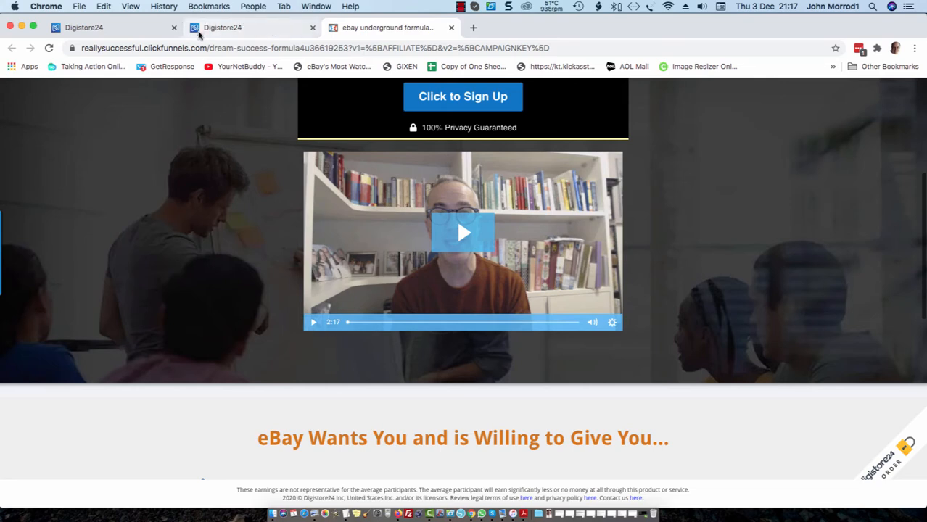
pyautogui.click(133, 29)
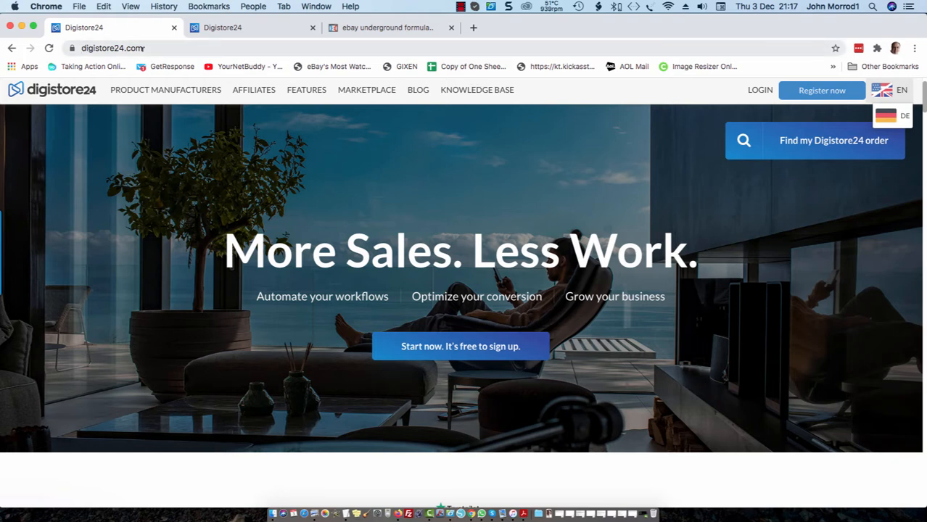
# Start a new Digistore24 registration and enter the user name 'ynb' on the Create Account form.
pyautogui.click(833, 92)
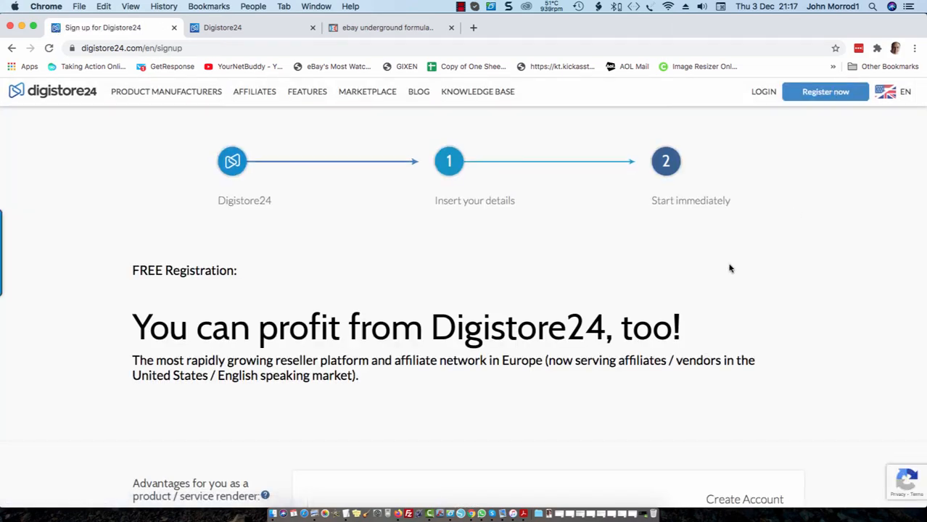
pyautogui.scroll(-5, 731, 269)
pyautogui.scroll(2, 730, 269)
pyautogui.scroll(-3, 730, 267)
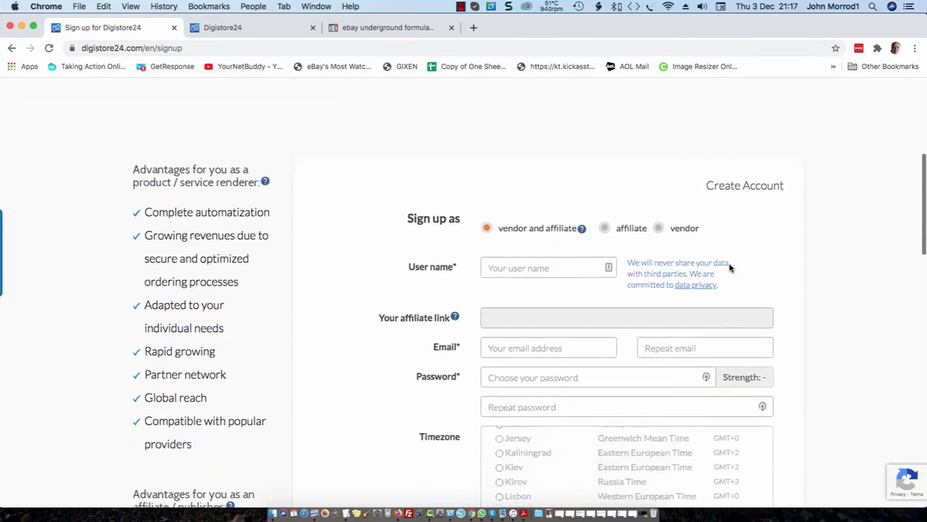
pyautogui.click(549, 213)
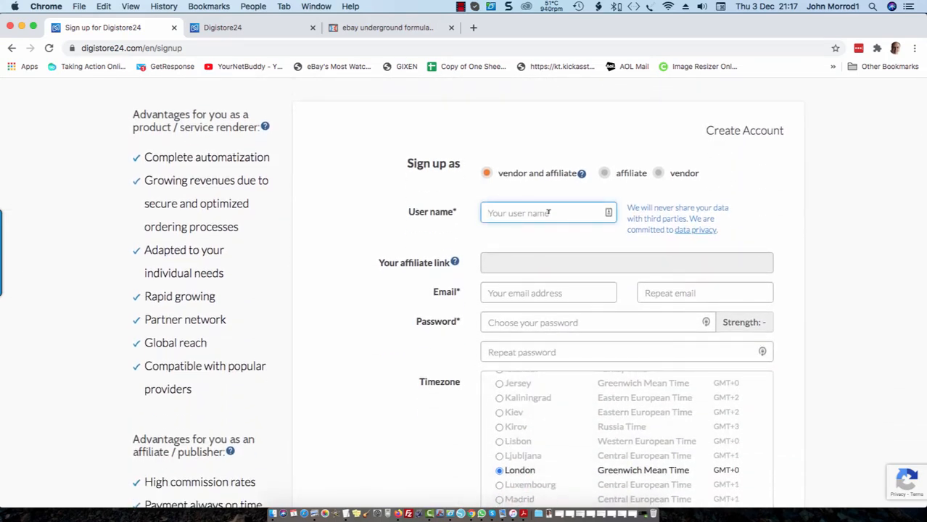
pyautogui.write('yn')
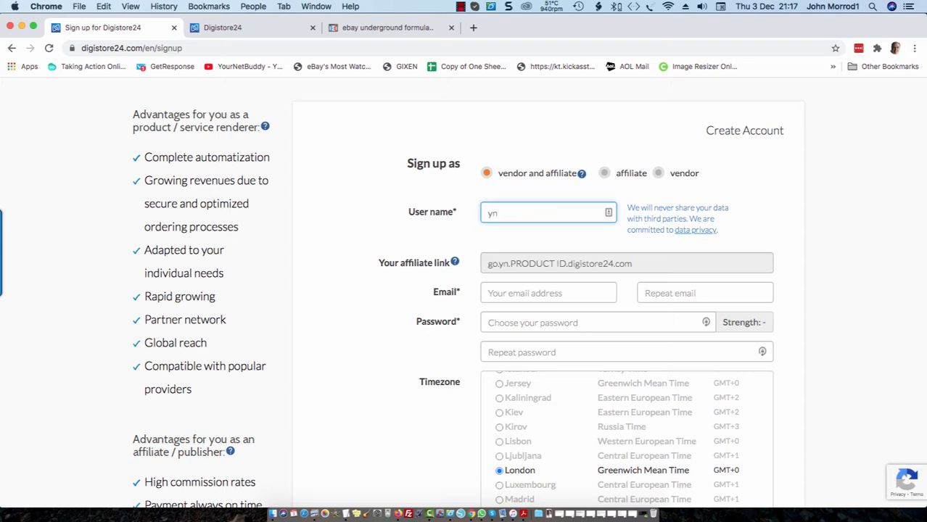
pyautogui.write('b')
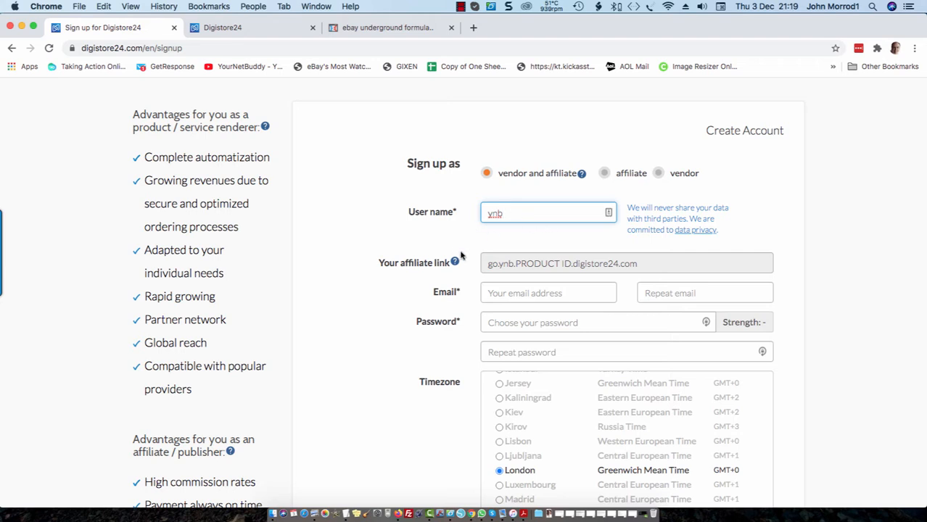
pyautogui.click(499, 296)
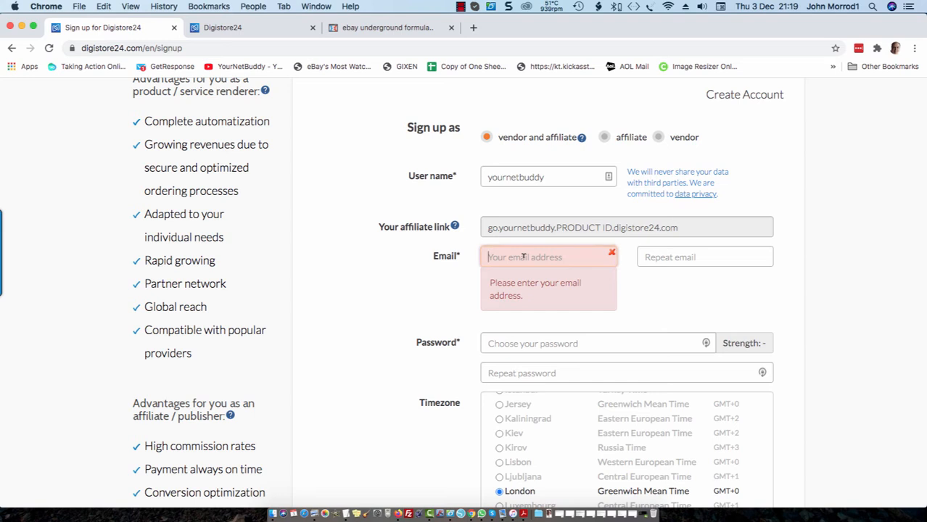
pyautogui.click(709, 256)
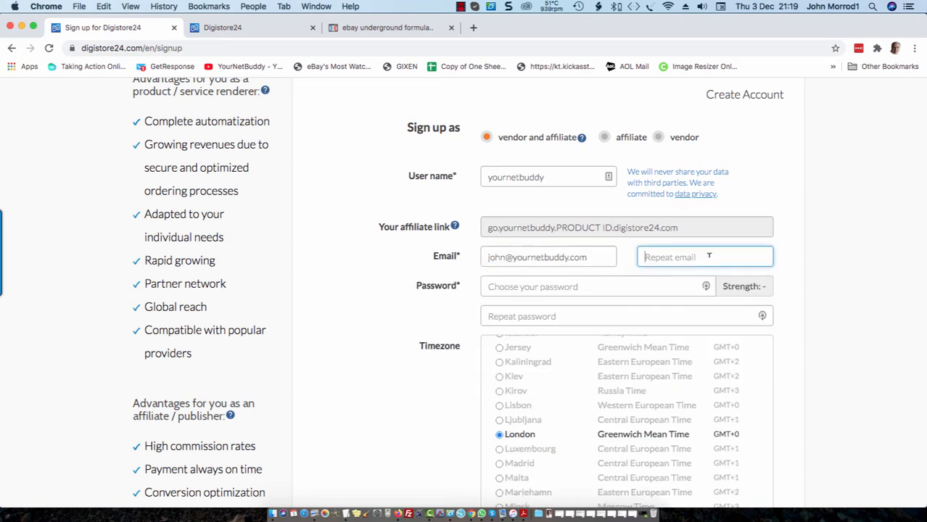
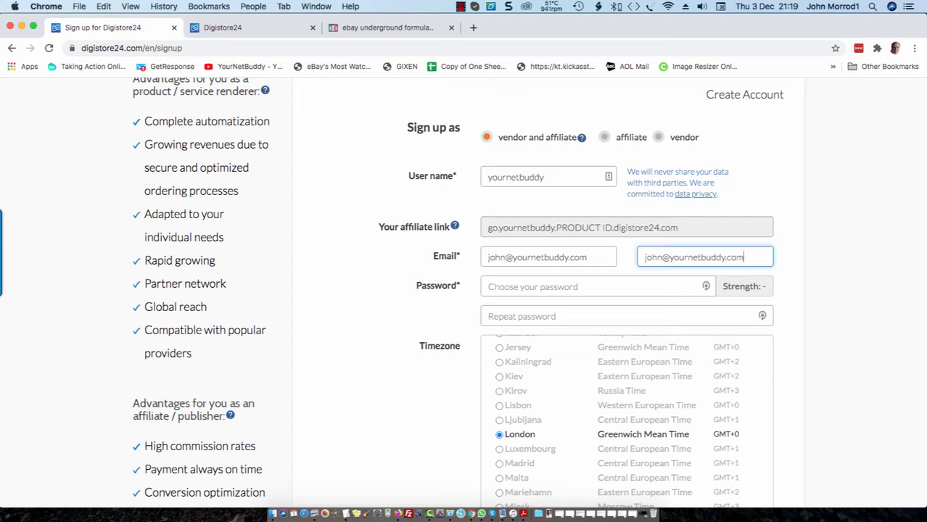
pyautogui.click(624, 286)
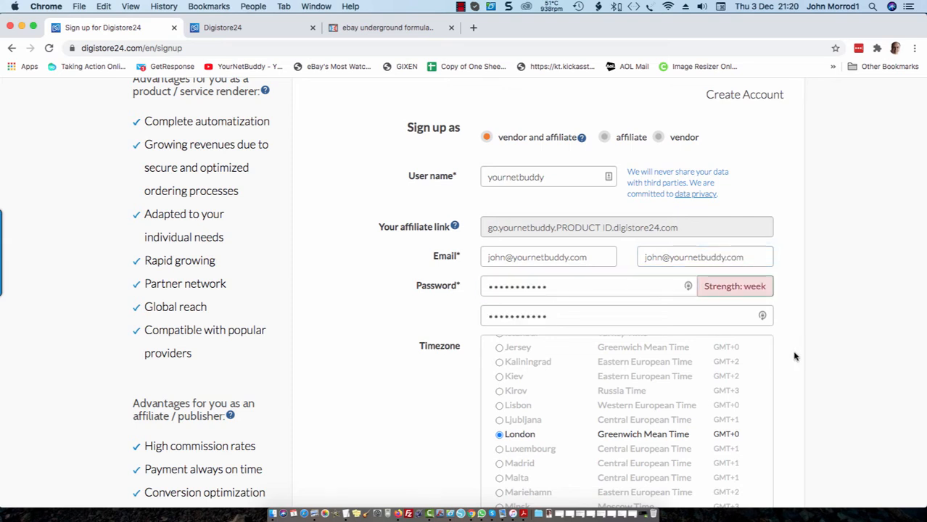
pyautogui.scroll(-2, 795, 354)
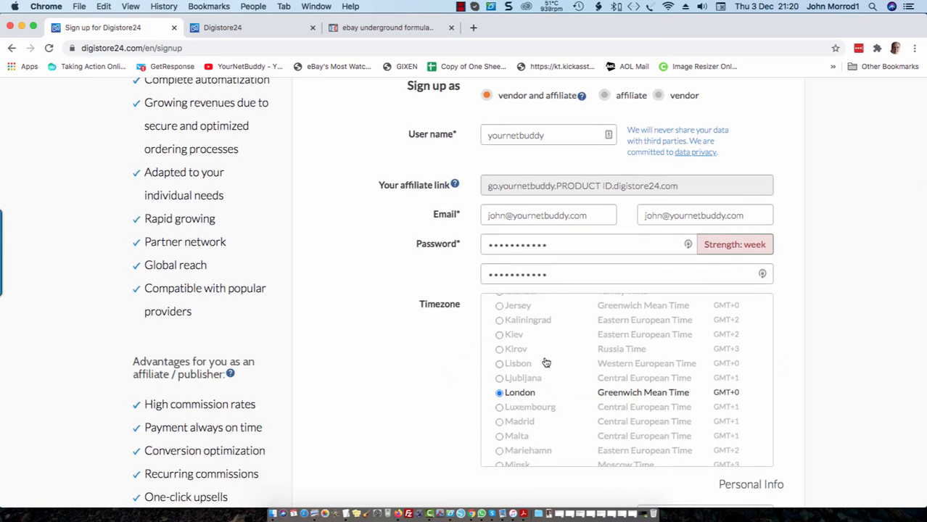
pyautogui.scroll(4, 537, 326)
pyautogui.scroll(10, 537, 328)
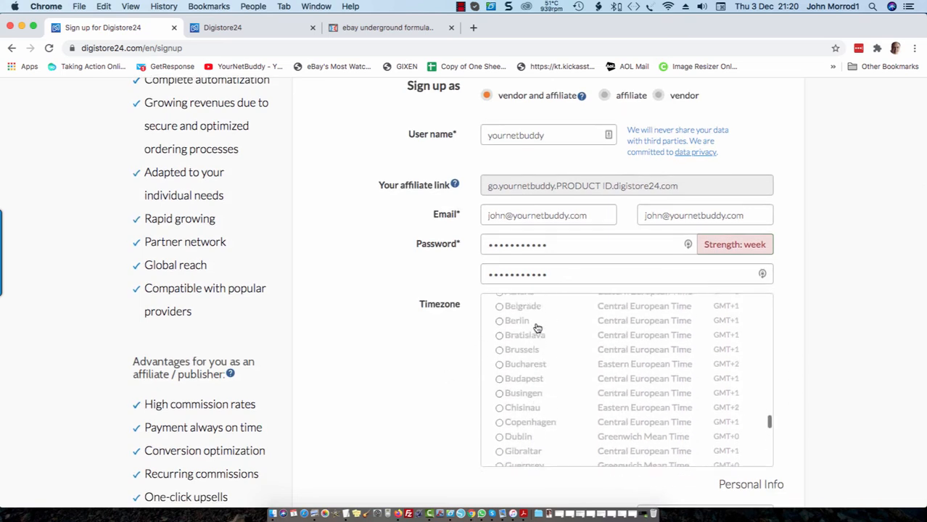
pyautogui.scroll(10, 552, 331)
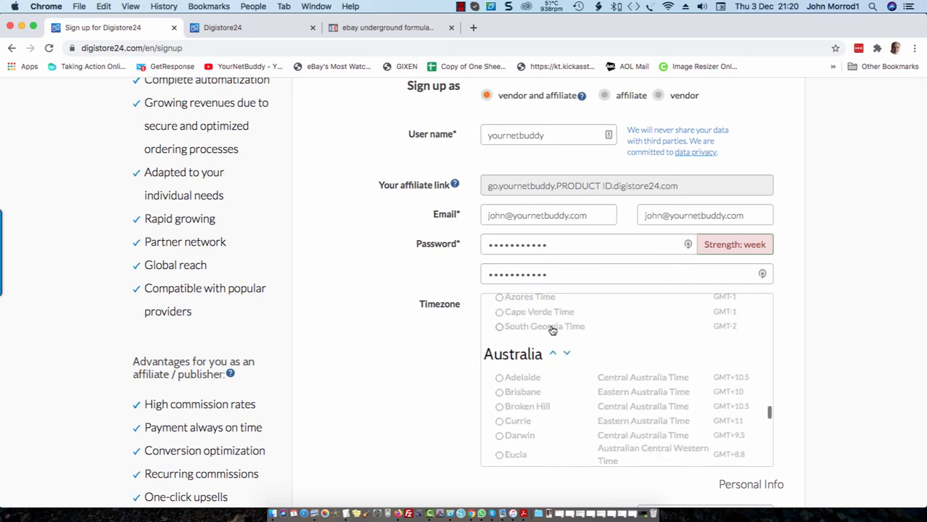
pyautogui.scroll(6, 552, 330)
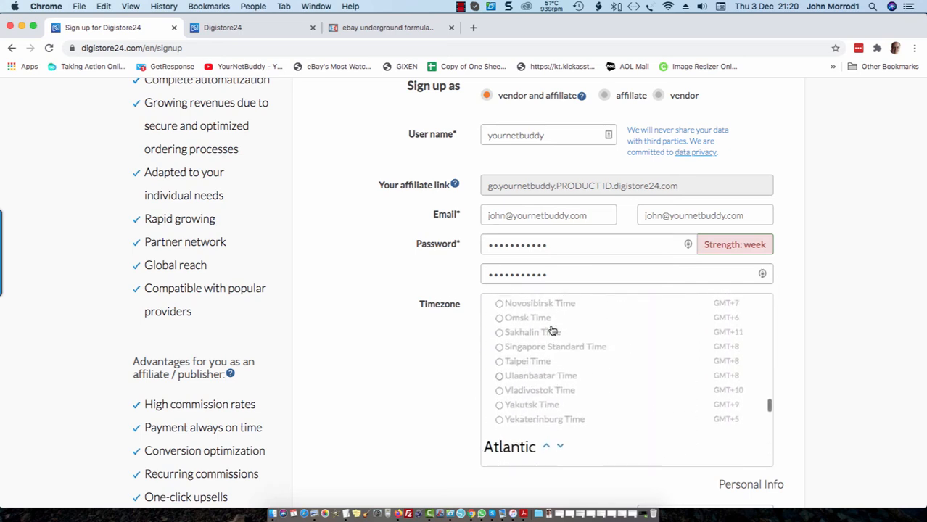
pyautogui.scroll(10, 552, 331)
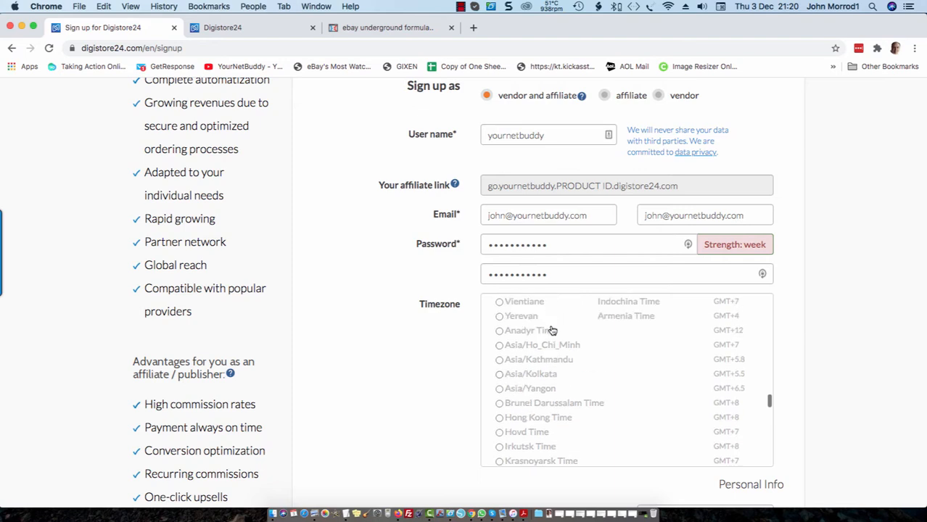
pyautogui.scroll(8, 552, 331)
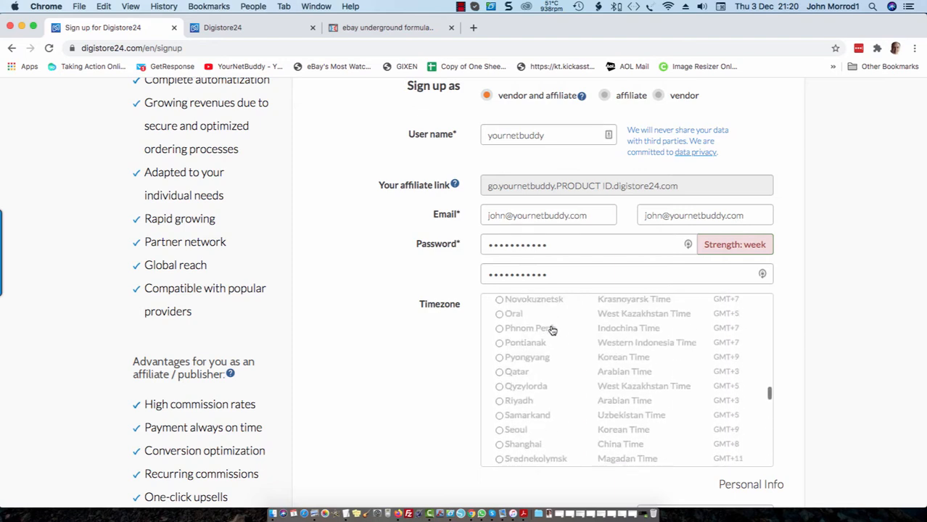
pyautogui.scroll(10, 552, 331)
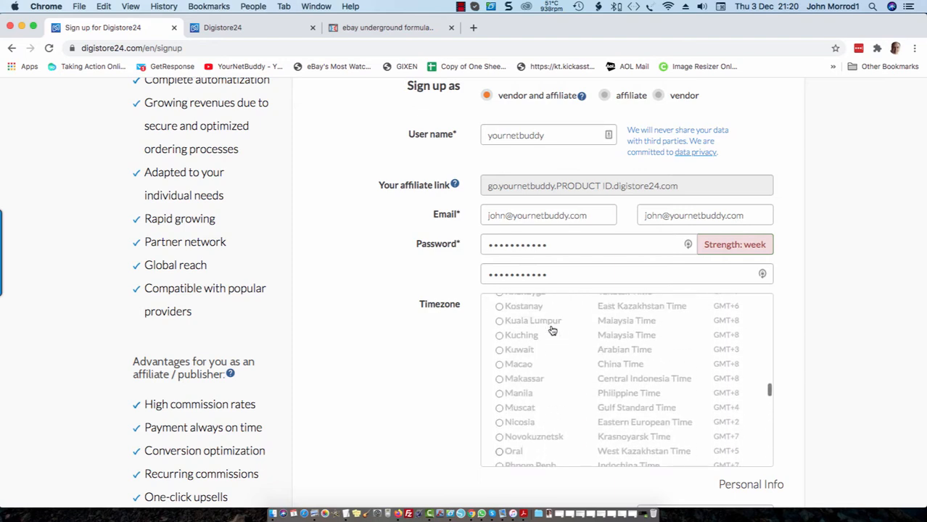
pyautogui.scroll(5, 552, 331)
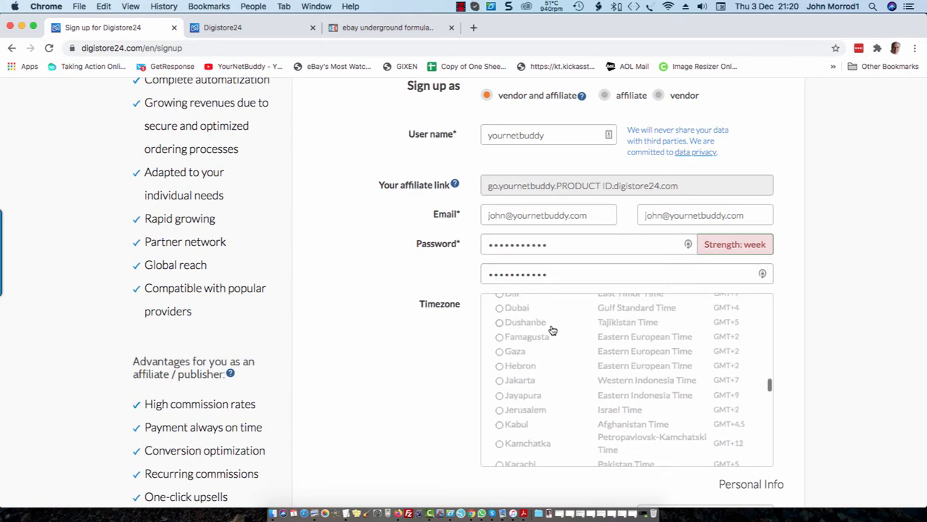
pyautogui.scroll(-12, 552, 331)
pyautogui.scroll(-8, 553, 331)
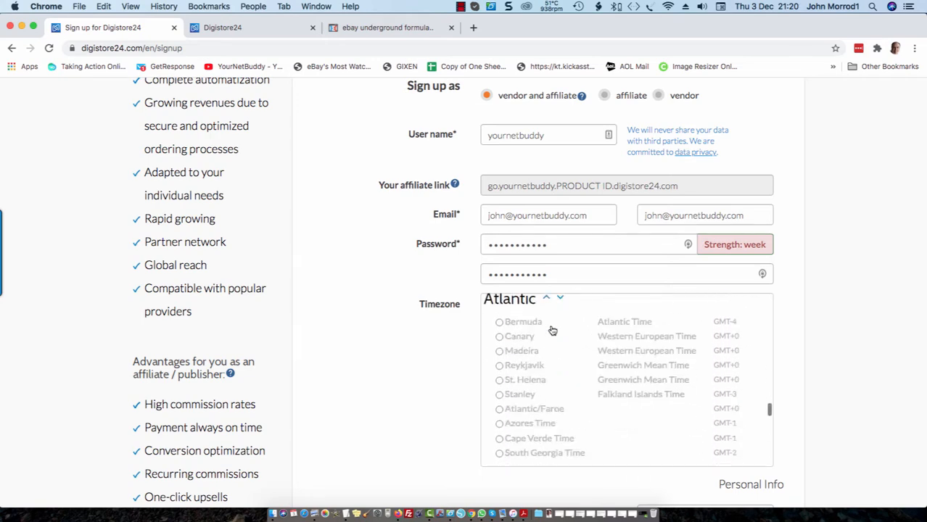
pyautogui.scroll(-5, 357, 319)
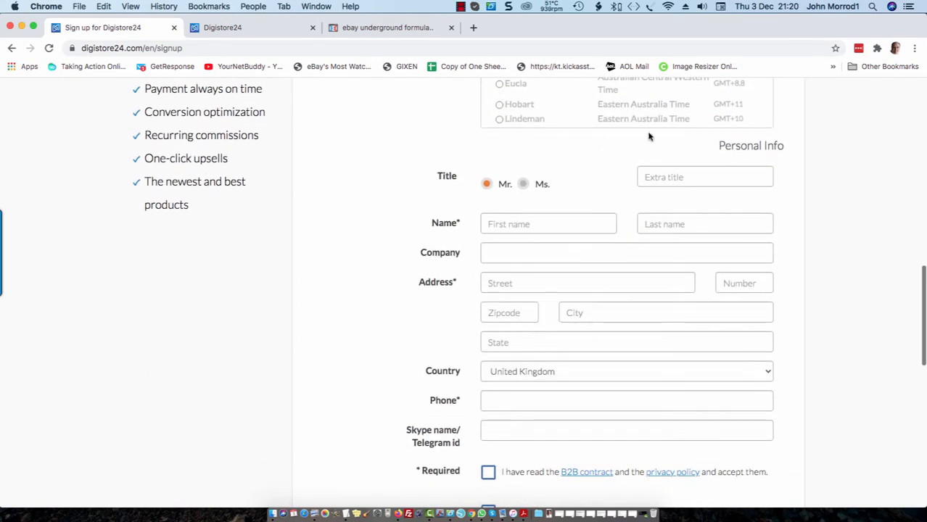
# Fill in the personal details, reformatting the phone number as +44 without the leading zero.
pyautogui.click(546, 221)
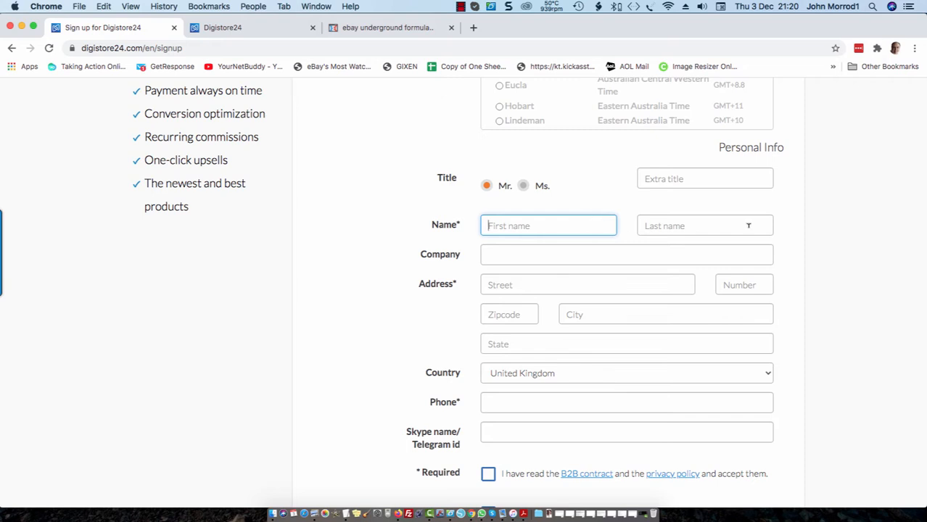
pyautogui.scroll(-3, 568, 279)
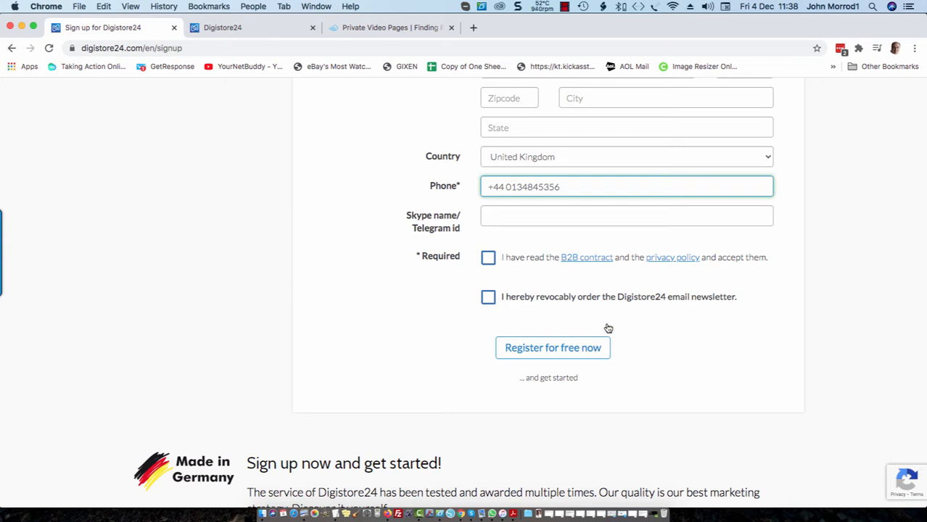
pyautogui.click(504, 186)
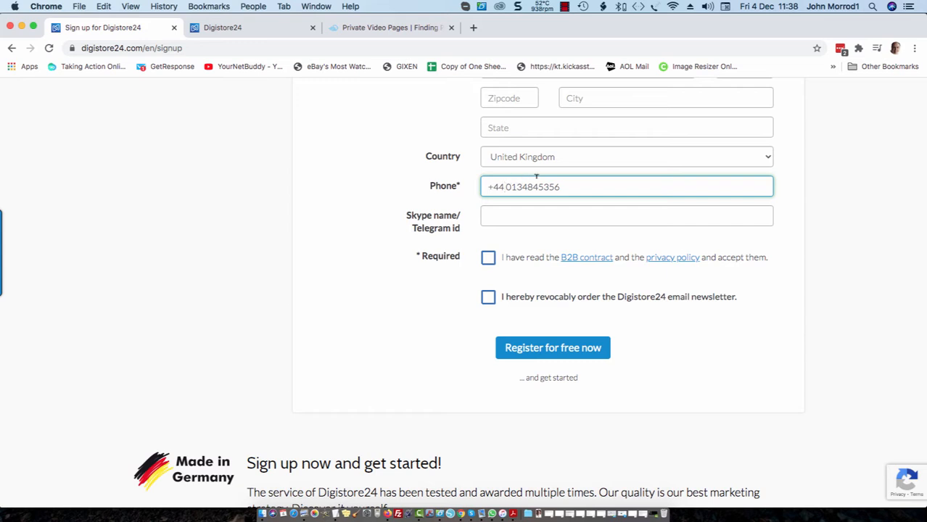
pyautogui.press('BackSpace')
pyautogui.press('BackSpace')
pyautogui.press('BackSpace')
pyautogui.press('BackSpace')
pyautogui.write('+44')
pyautogui.click(511, 186)
pyautogui.press('BackSpace')
# Tick the B2B contract/privacy policy and newsletter boxes, then view the Business Cockpit dashboard.
pyautogui.click(489, 259)
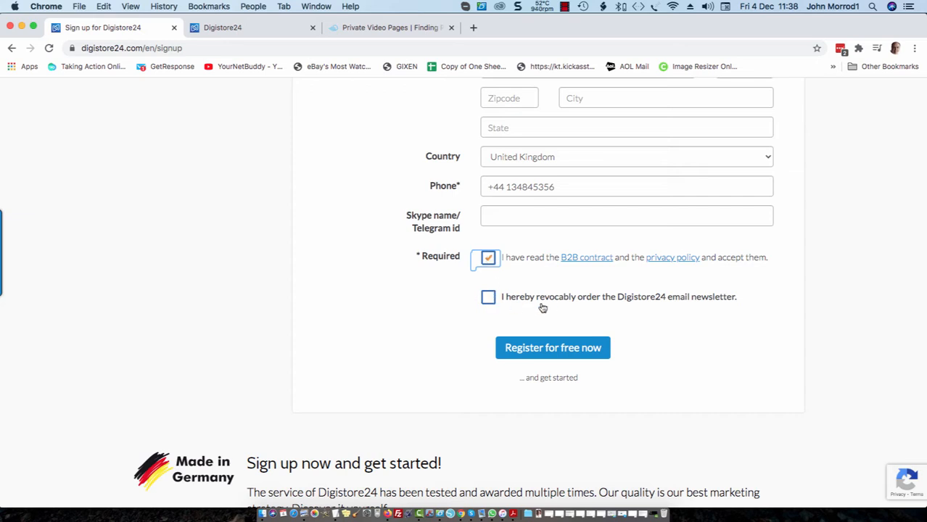
pyautogui.scroll(-1, 543, 308)
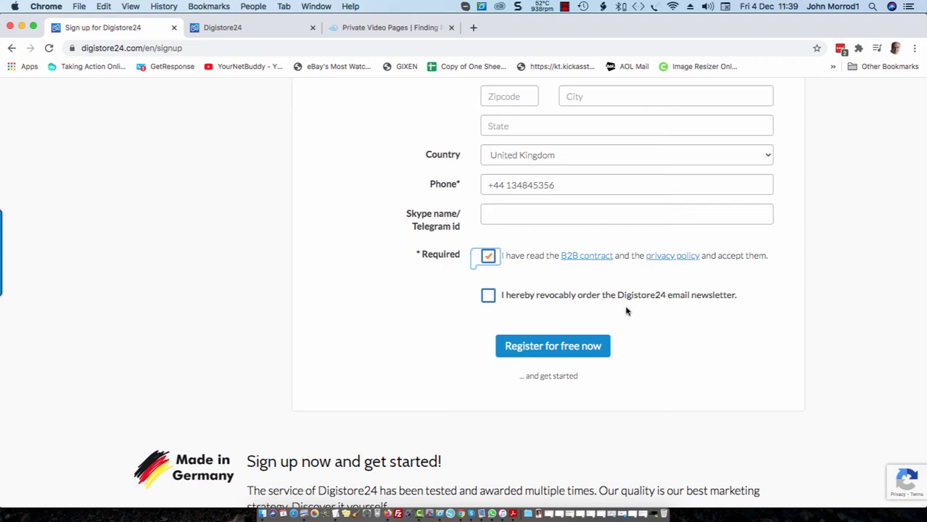
pyautogui.click(488, 298)
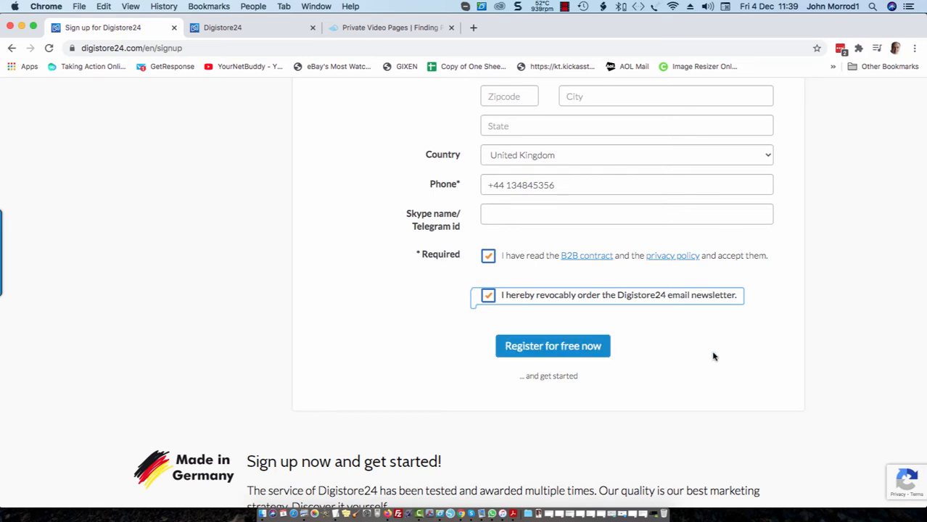
pyautogui.scroll(-1, 713, 356)
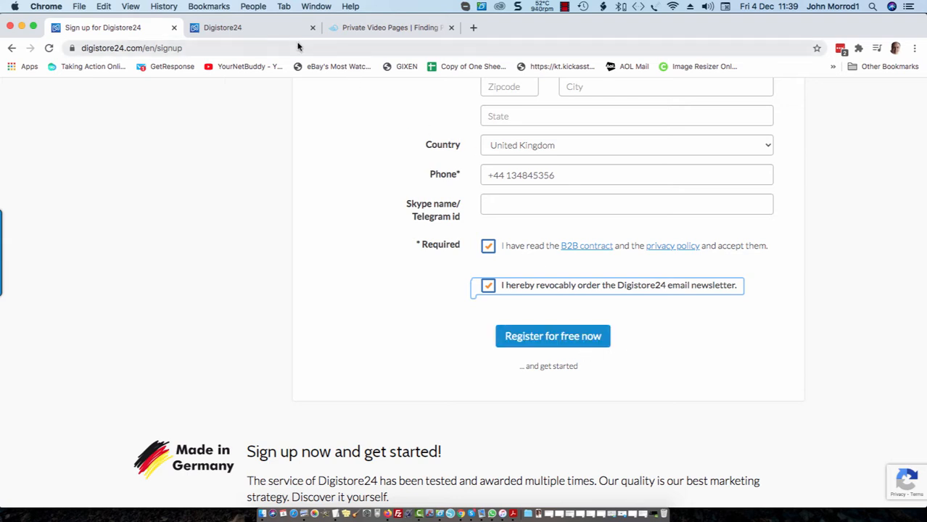
pyautogui.click(258, 30)
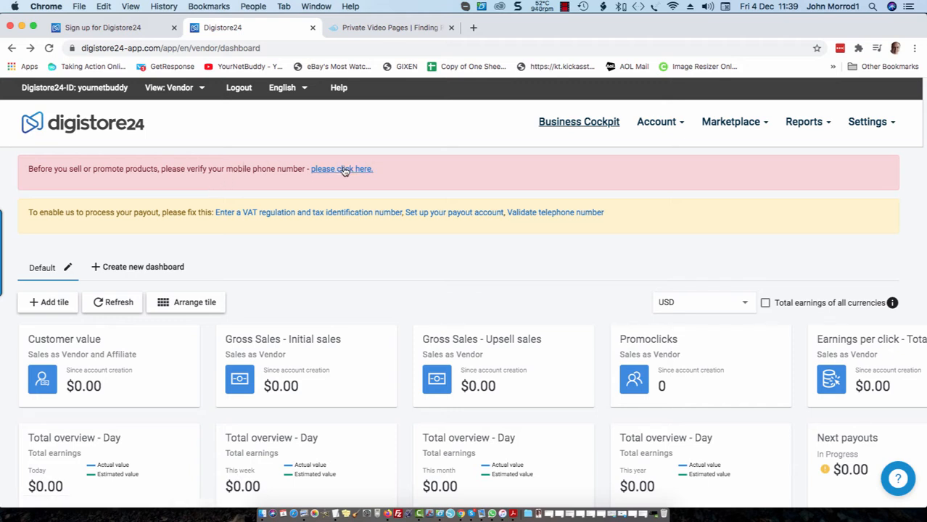
# Send a verification code to confirm the mobile phone number.
pyautogui.click(347, 169)
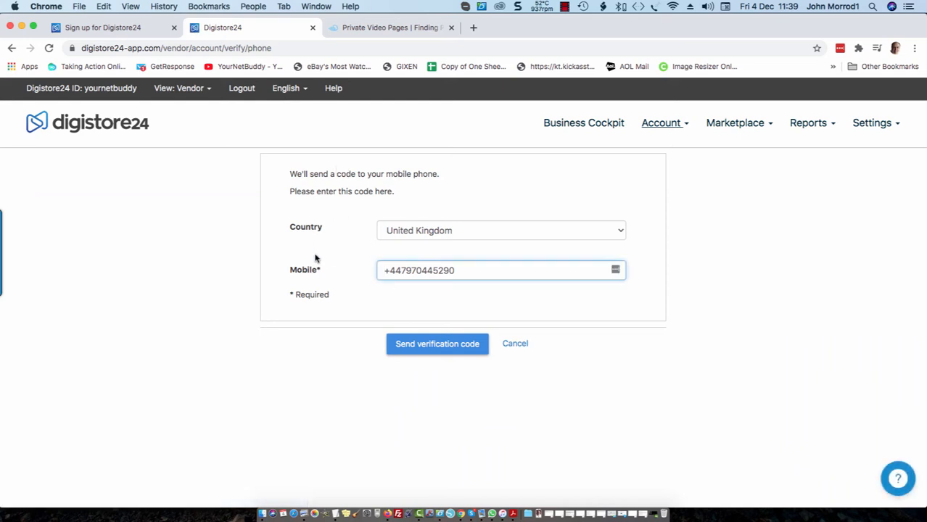
pyautogui.click(436, 345)
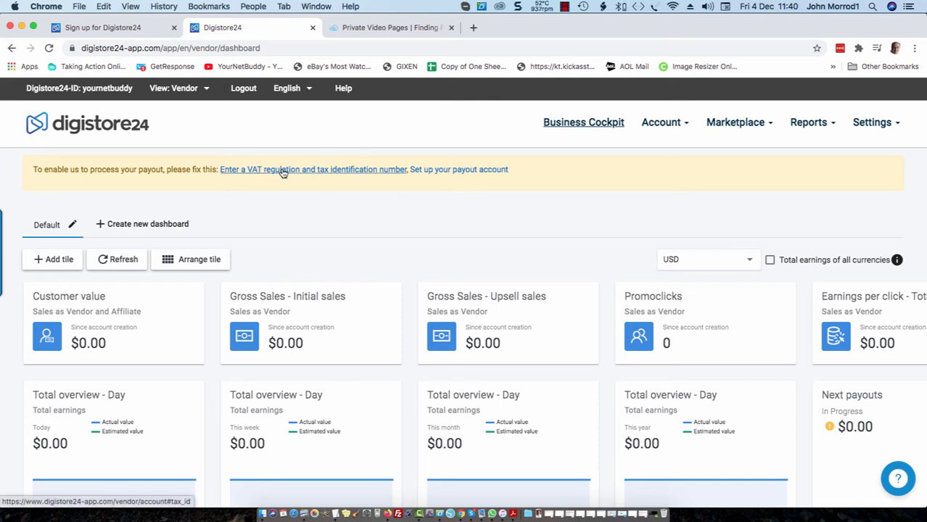
pyautogui.scroll(-1, 283, 172)
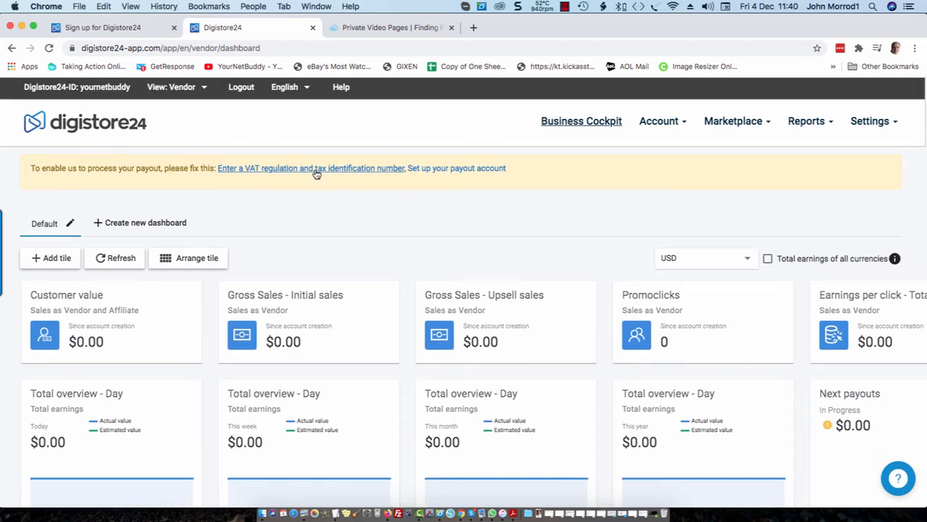
# Look over the VAT and tax number settings, then return to the Business Cockpit.
pyautogui.click(316, 172)
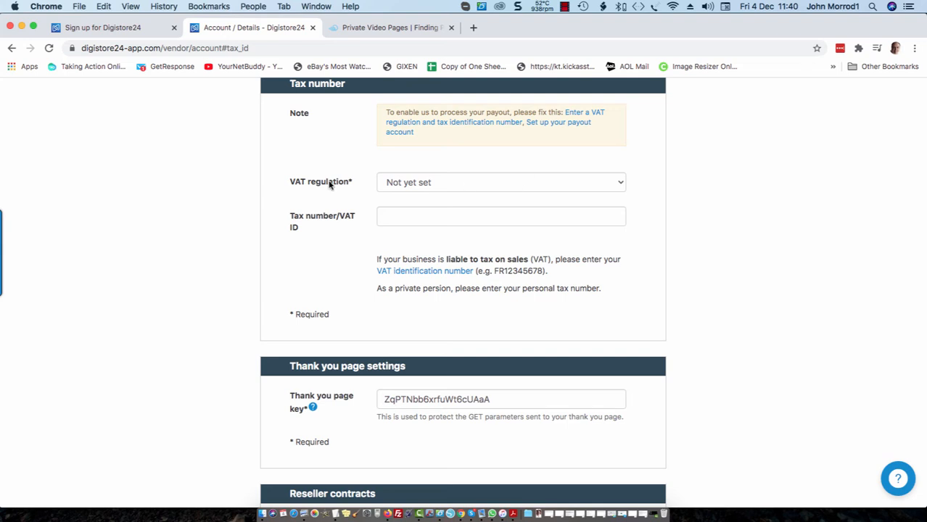
pyautogui.scroll(1, 465, 187)
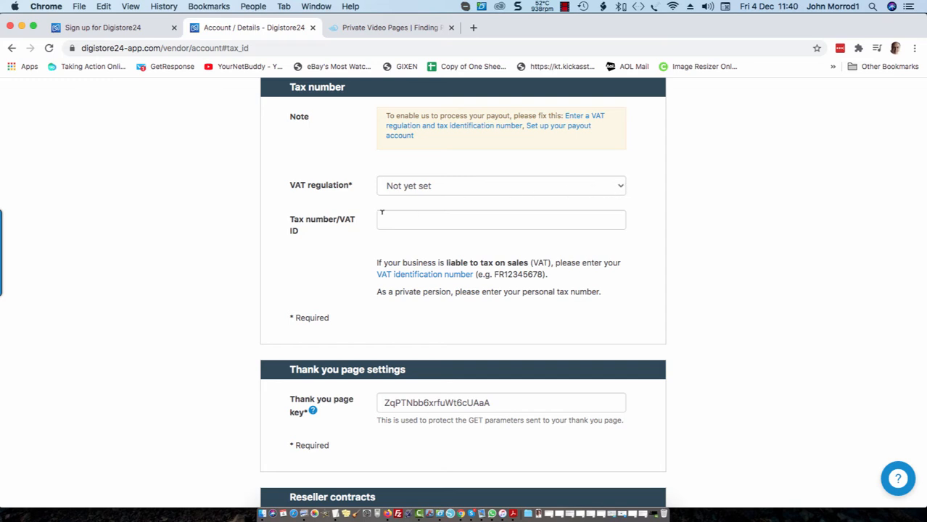
pyautogui.click(415, 219)
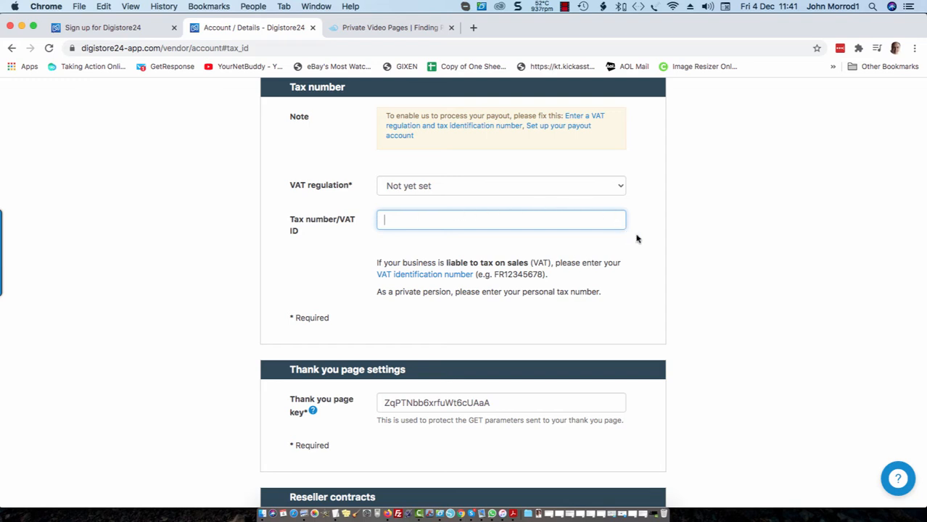
pyautogui.scroll(-5, 631, 198)
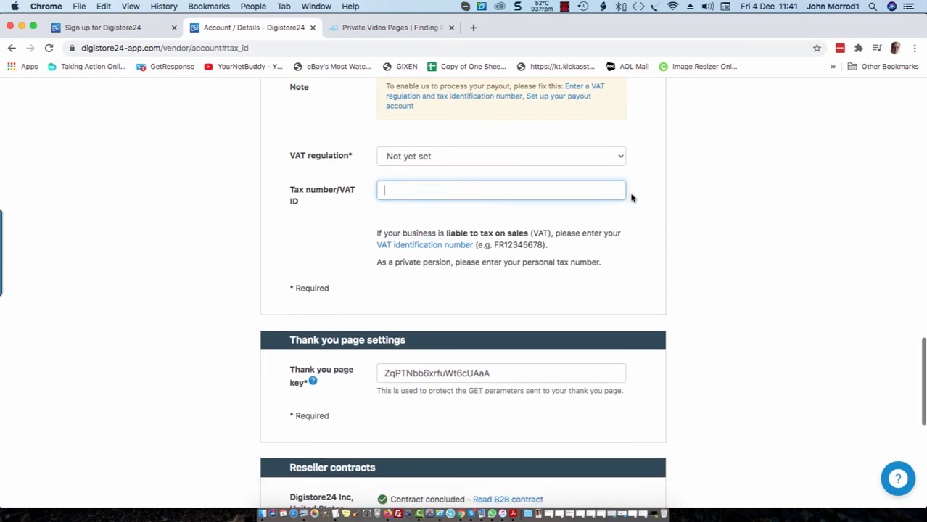
pyautogui.scroll(-2, 631, 198)
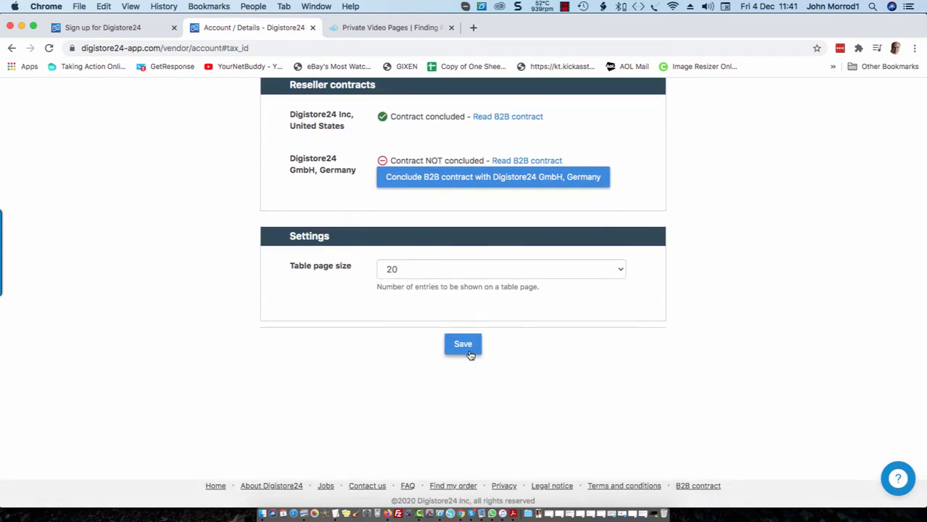
pyautogui.scroll(1, 93, 157)
pyautogui.scroll(10, 93, 157)
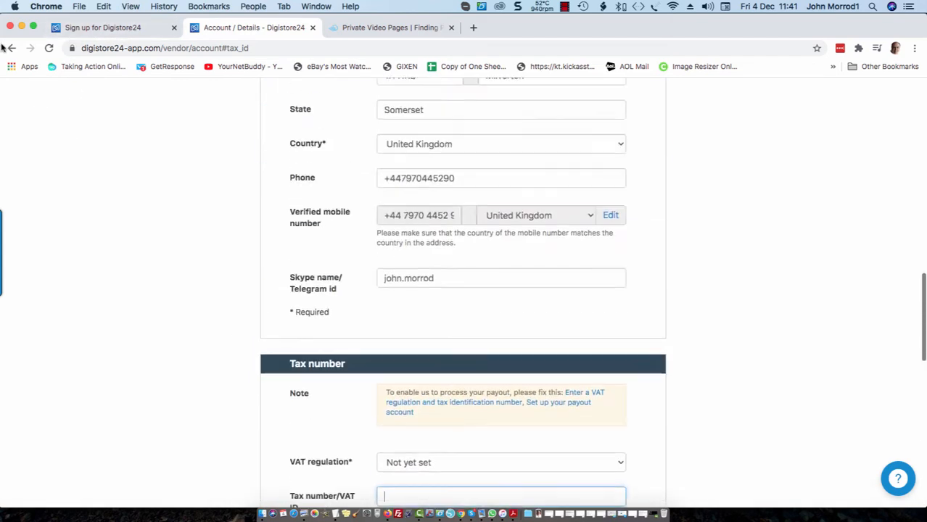
pyautogui.click(12, 47)
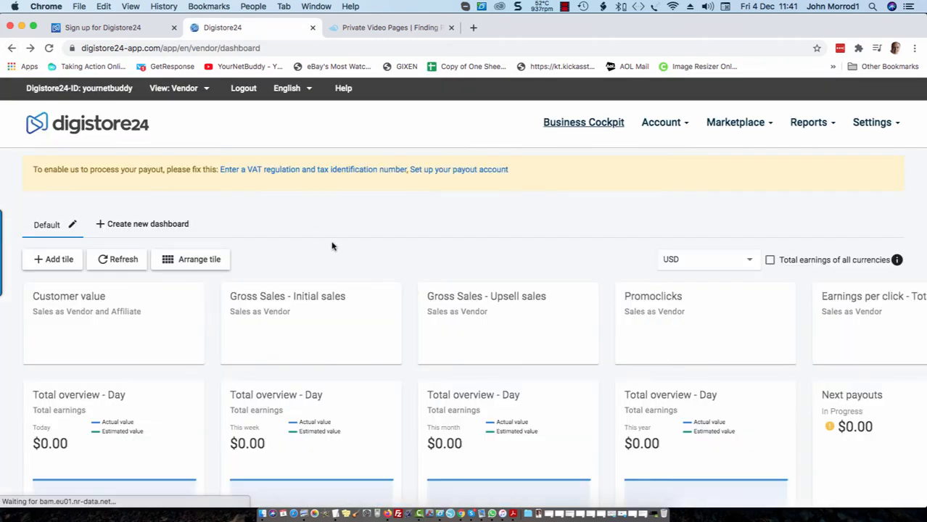
# Set up the payout account to accept sales in USD only.
pyautogui.click(453, 171)
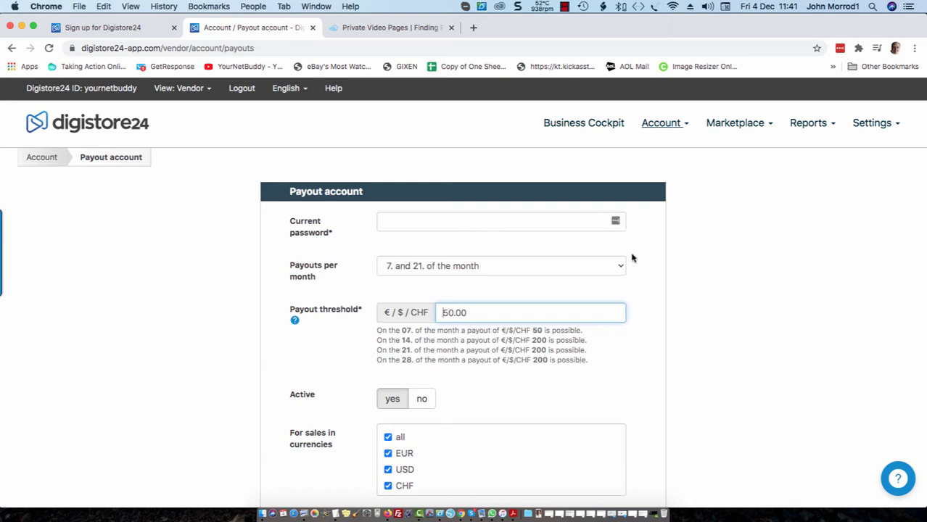
pyautogui.scroll(-1, 669, 273)
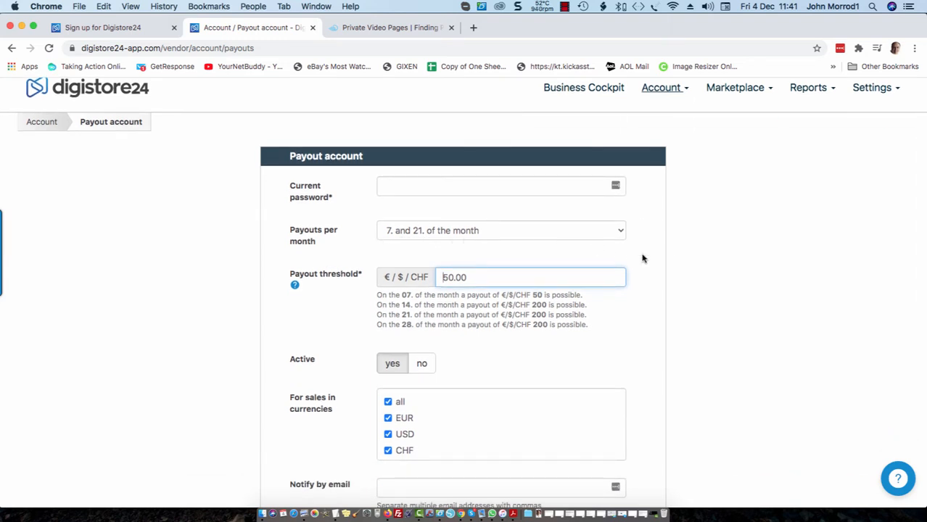
pyautogui.scroll(-2, 733, 267)
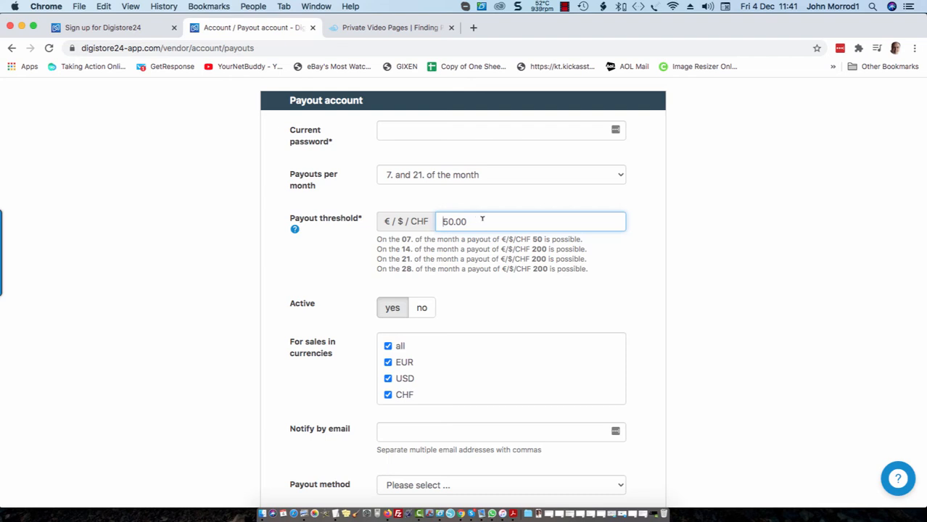
pyautogui.scroll(-3, 648, 260)
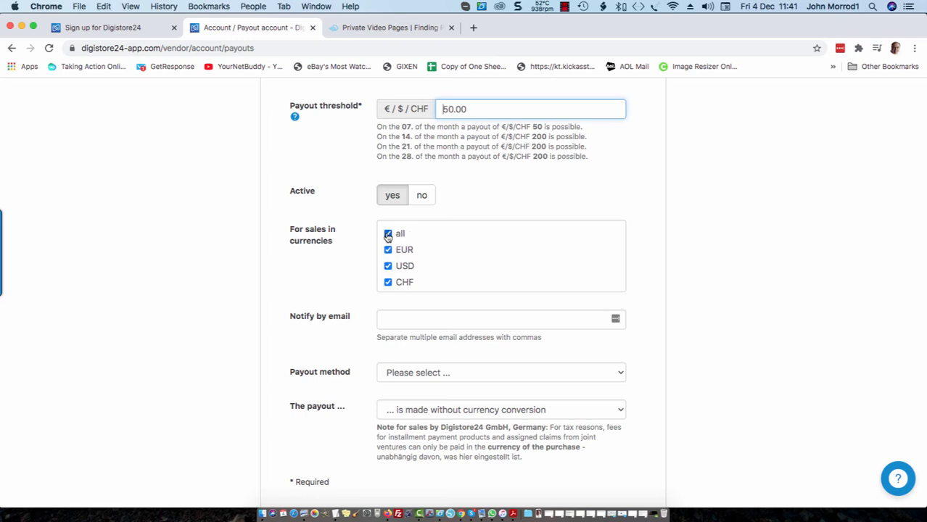
pyautogui.click(388, 234)
pyautogui.click(389, 267)
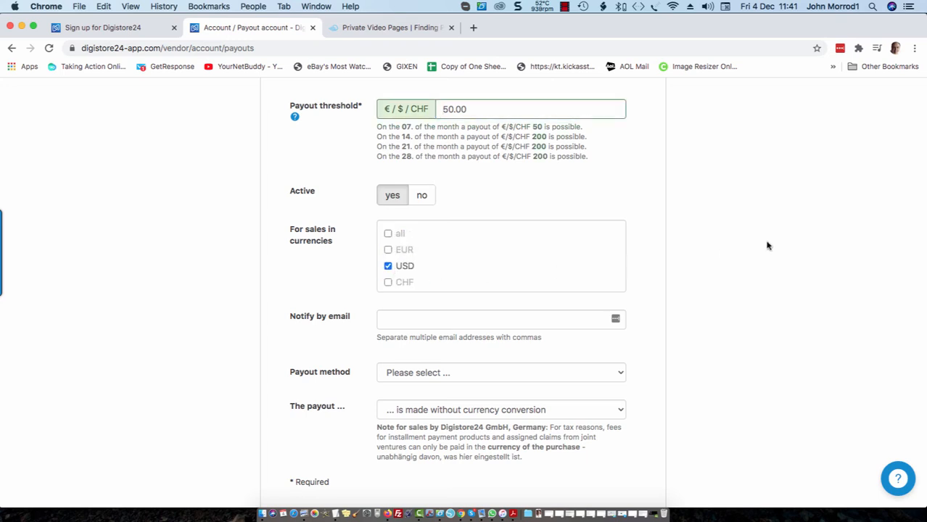
# Have payout notifications e-mailed to the account's saved e-mail address.
pyautogui.scroll(-1, 803, 244)
pyautogui.scroll(-2, 804, 244)
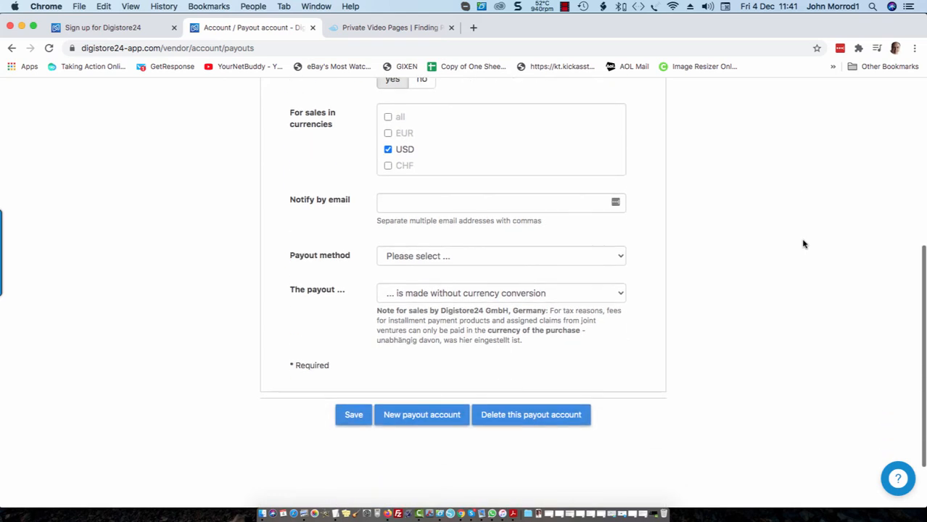
pyautogui.click(389, 204)
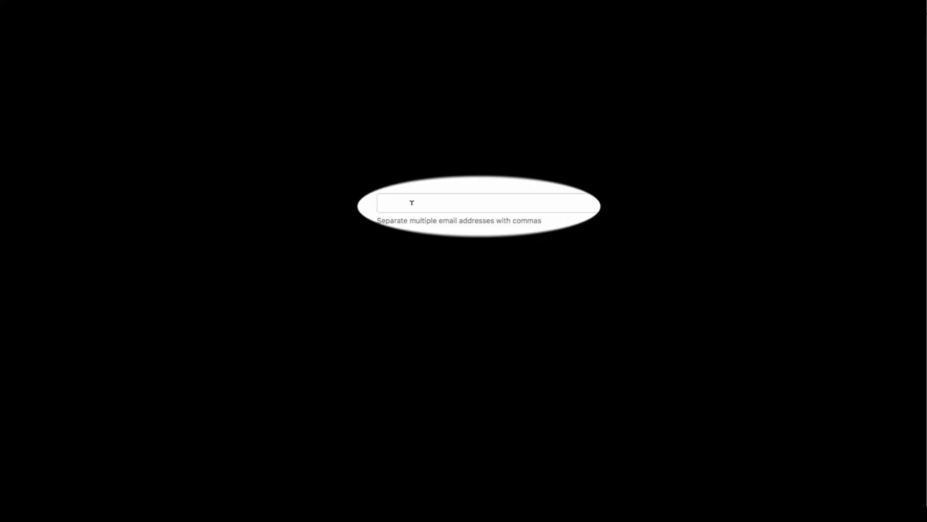
pyautogui.click(412, 203)
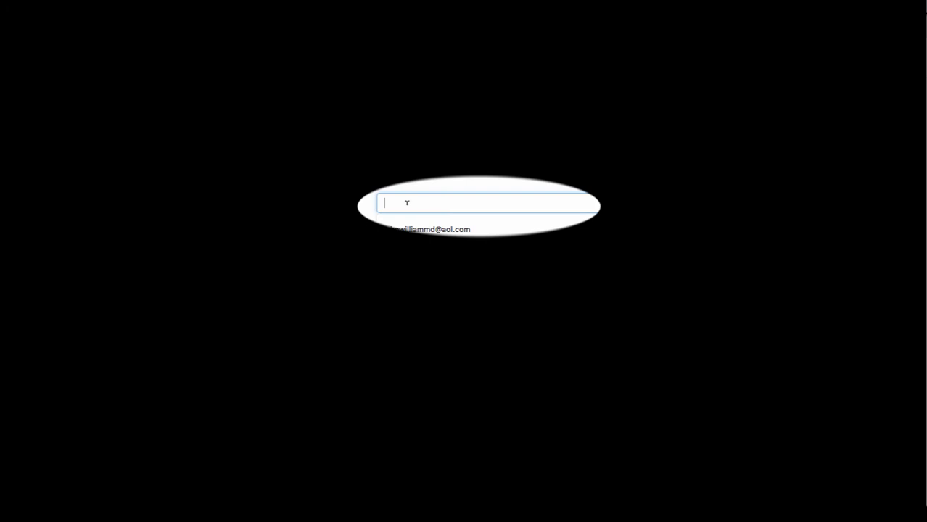
pyautogui.click(434, 229)
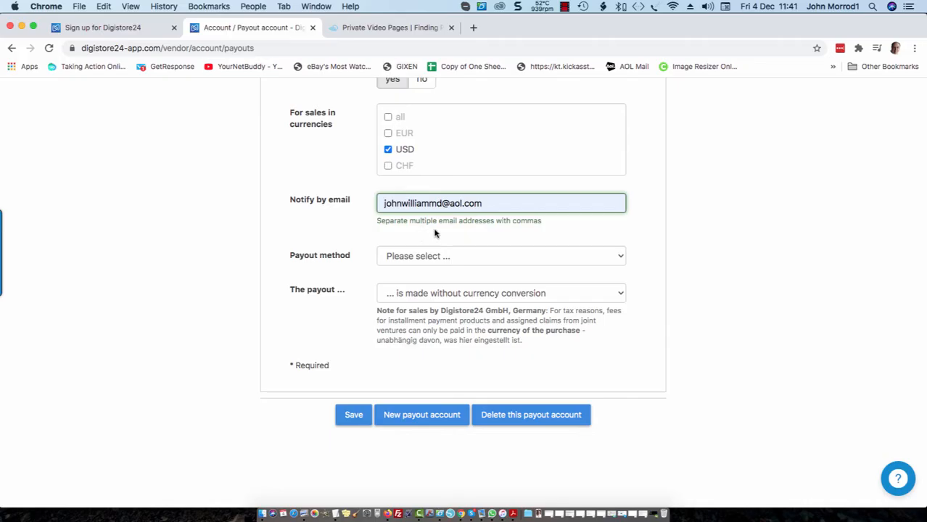
pyautogui.click(622, 259)
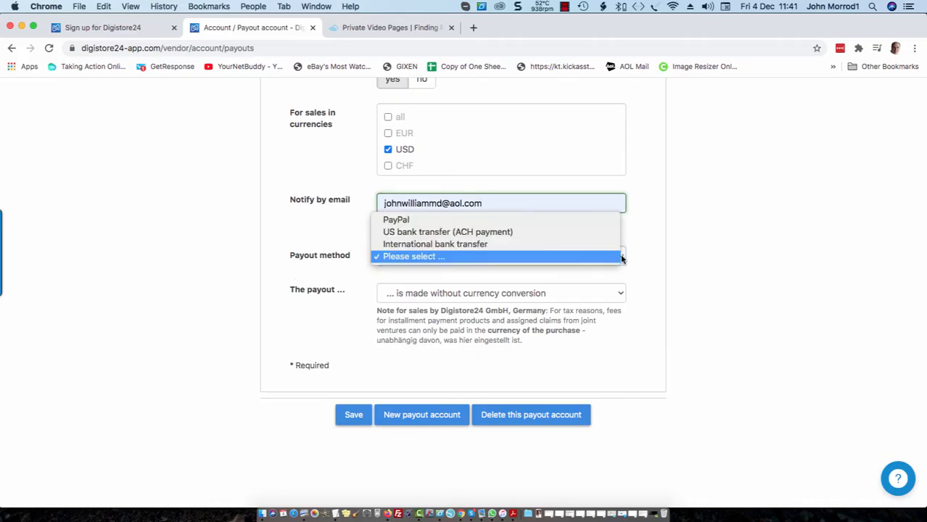
# Try International bank transfer, then settle on PayPal as the payout method.
pyautogui.click(570, 221)
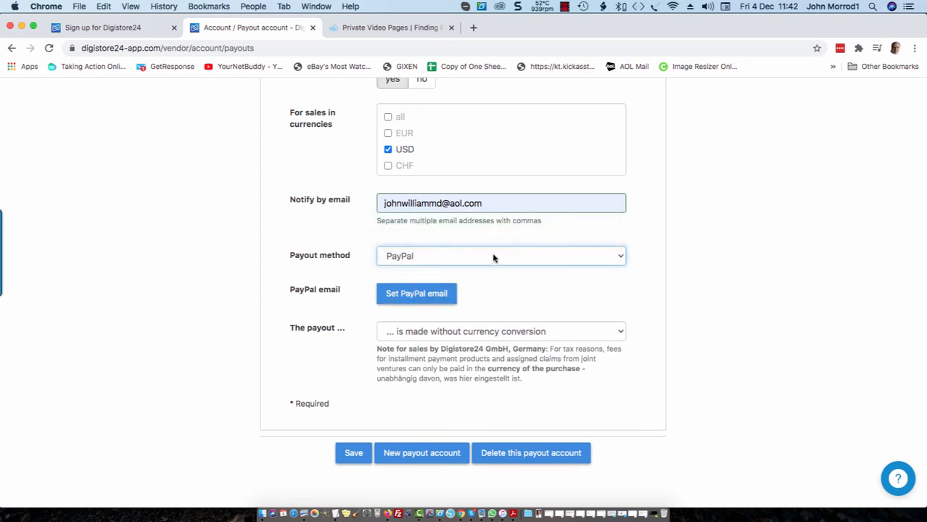
pyautogui.click(622, 258)
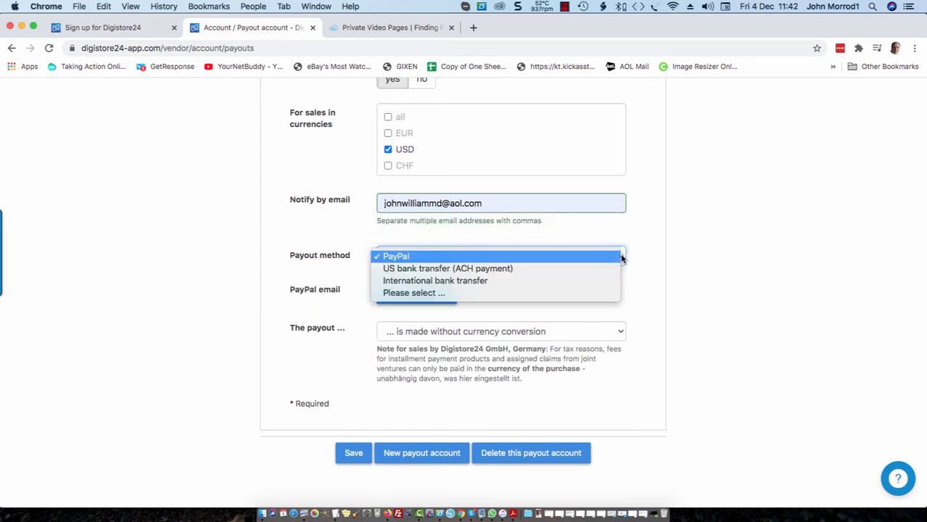
pyautogui.click(481, 283)
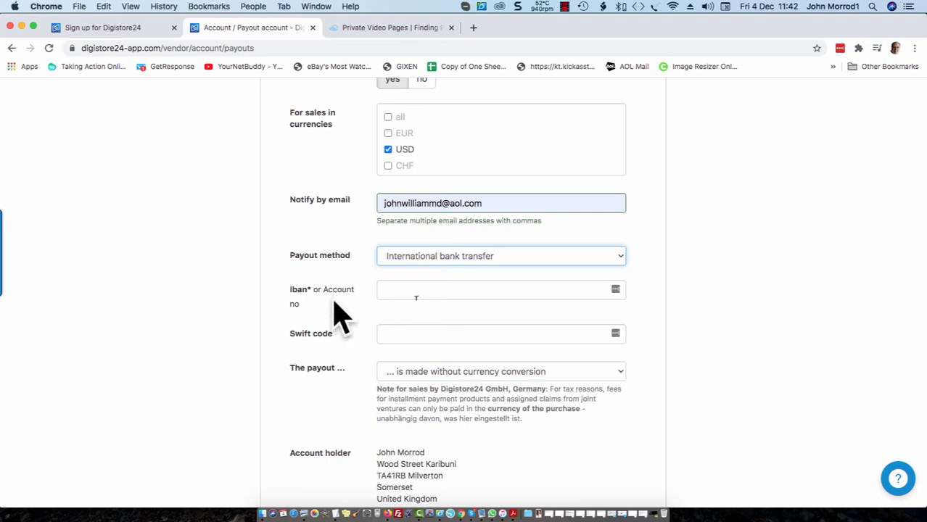
pyautogui.click(622, 259)
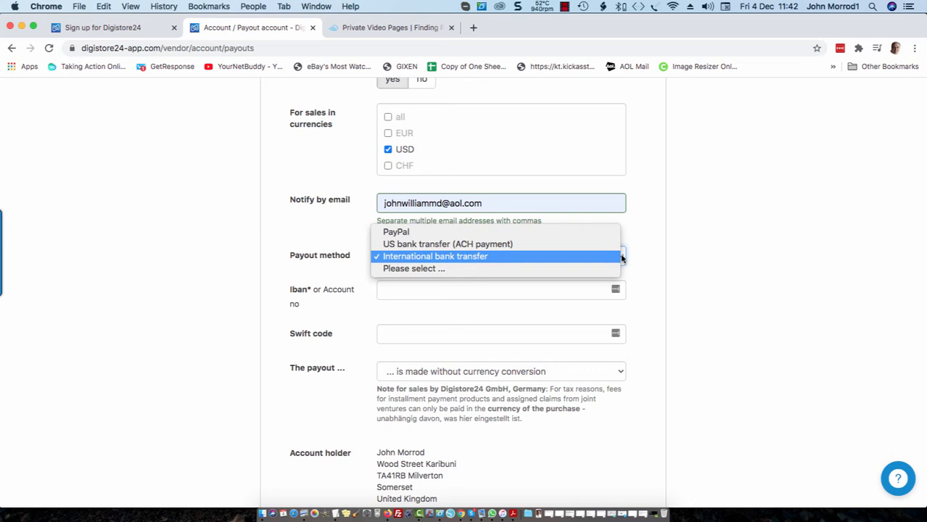
pyautogui.click(477, 234)
pyautogui.scroll(-3, 635, 296)
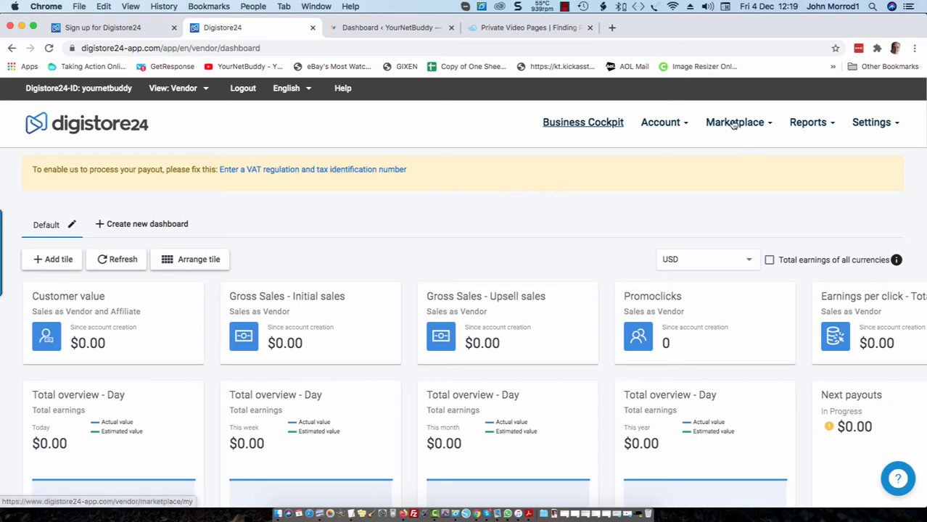
# List all marketplace offers filtered to Internetmarketing & E-Business and locate Tube Mastery and Monetization.
pyautogui.moveTo(735, 123)
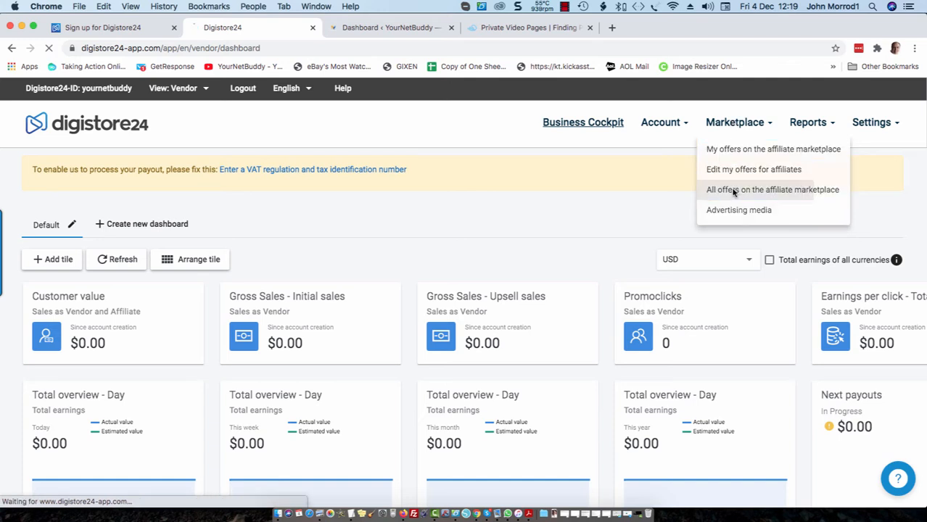
pyautogui.click(733, 191)
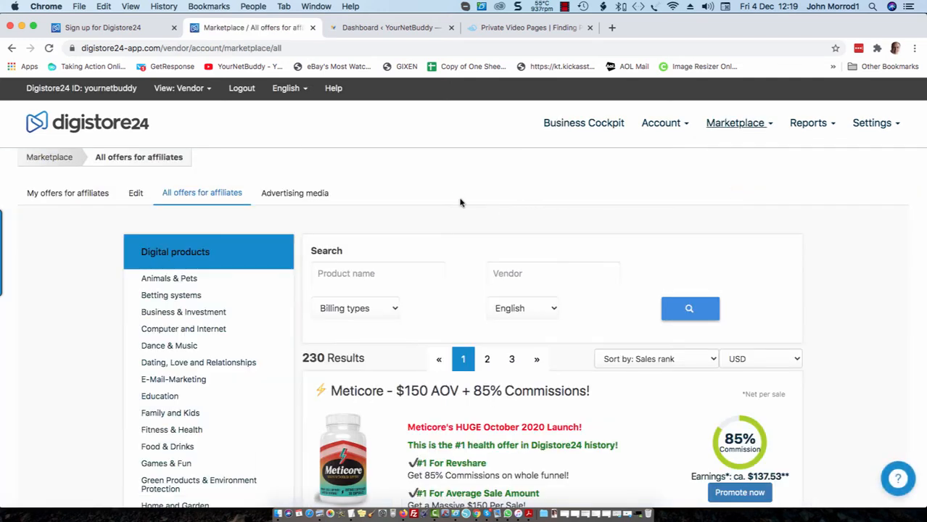
pyautogui.scroll(-5, 451, 187)
pyautogui.scroll(-3, 175, 229)
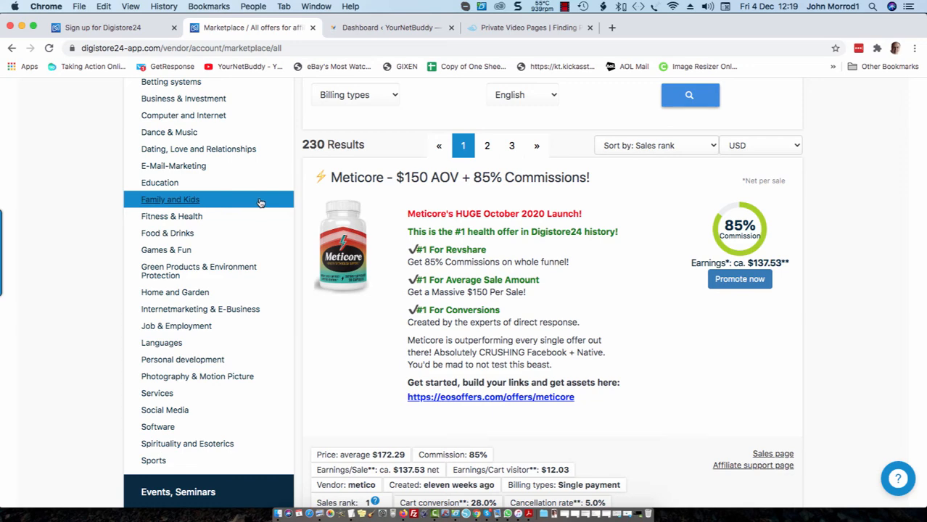
pyautogui.scroll(-2, 221, 259)
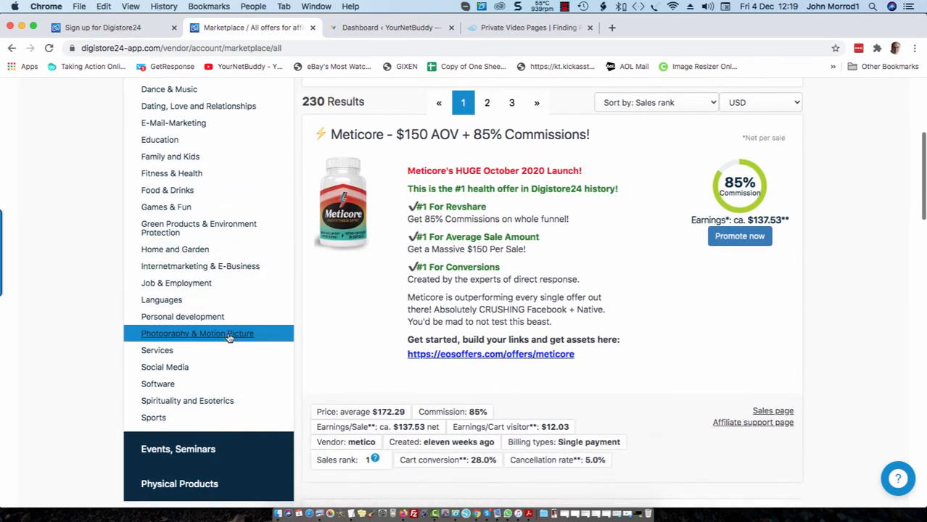
pyautogui.click(205, 268)
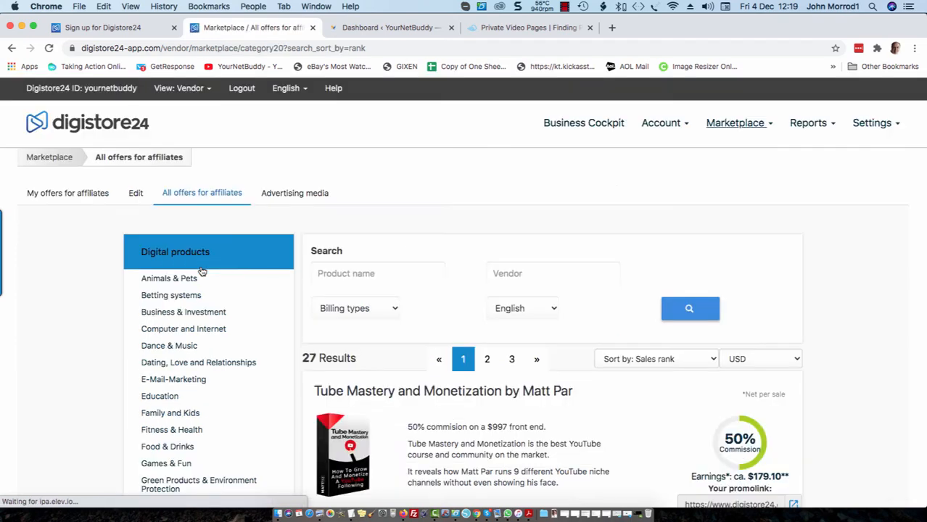
pyautogui.scroll(-5, 465, 225)
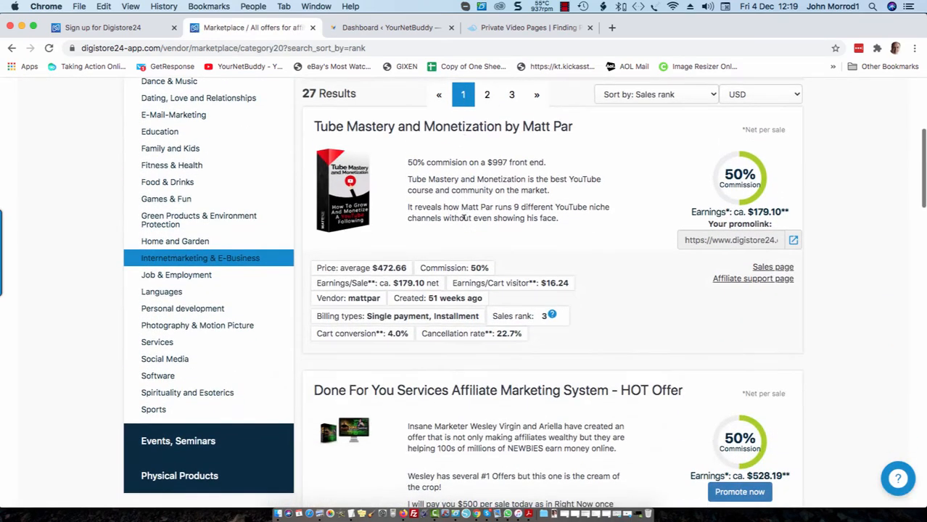
pyautogui.scroll(-3, 465, 218)
pyautogui.scroll(2, 656, 296)
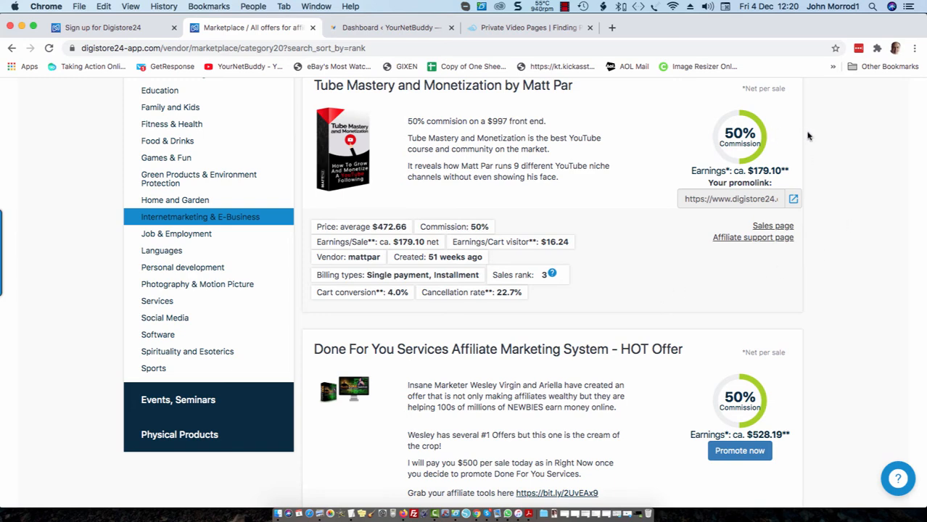
pyautogui.scroll(2, 519, 233)
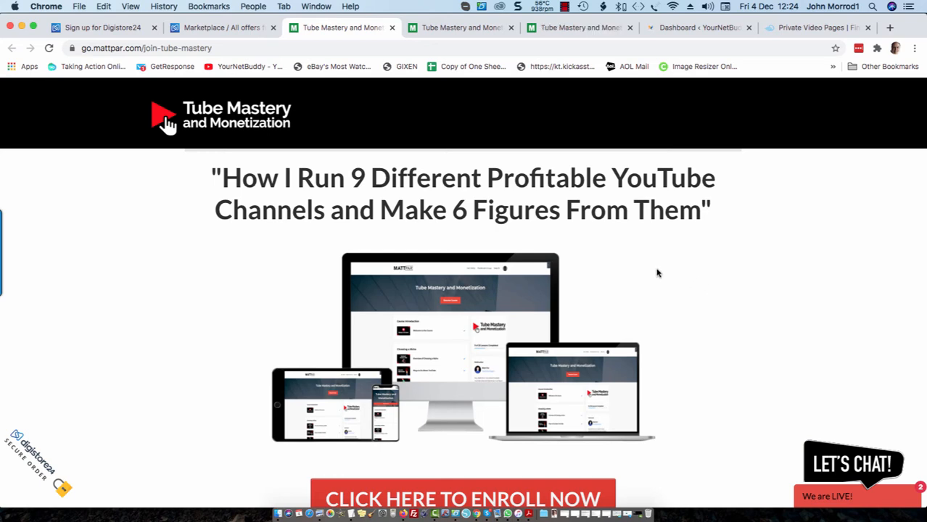
# Scroll through the Tube Mastery sales page, then return to the Digistore24 marketplace results.
pyautogui.scroll(-5, 658, 273)
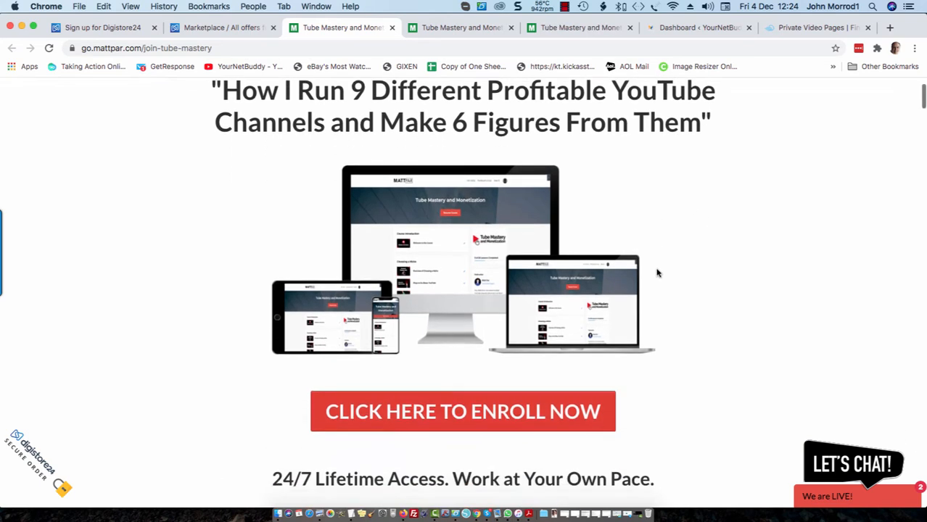
pyautogui.scroll(3, 658, 273)
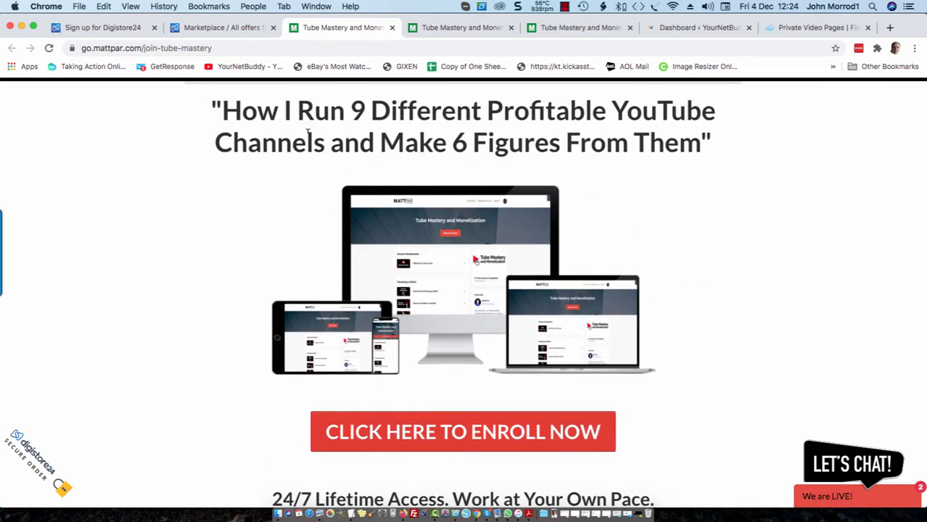
pyautogui.scroll(-3, 775, 178)
pyautogui.scroll(-8, 775, 182)
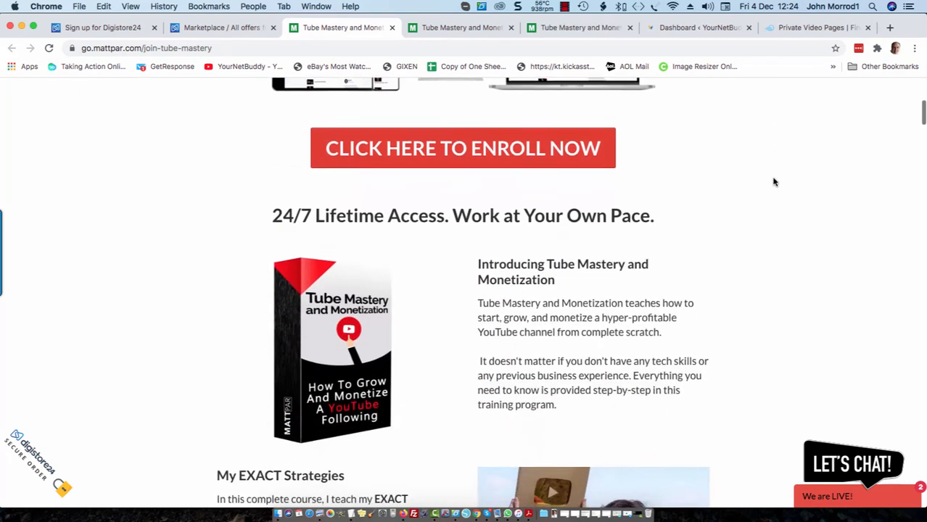
pyautogui.scroll(-5, 775, 182)
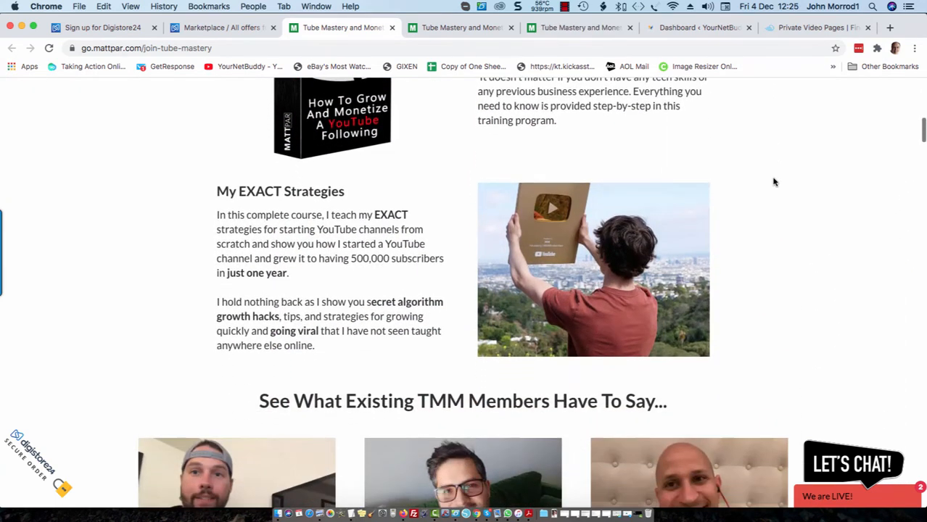
pyautogui.scroll(4, 775, 182)
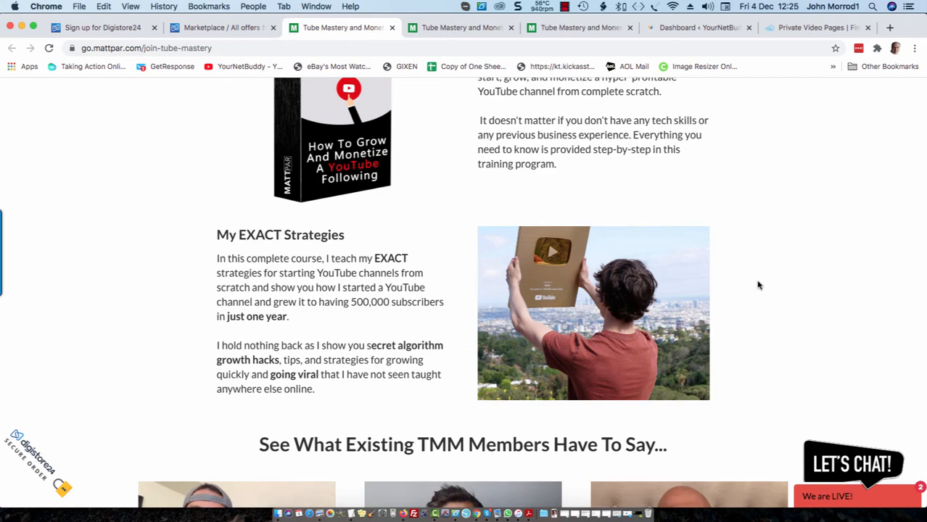
pyautogui.scroll(-5, 698, 311)
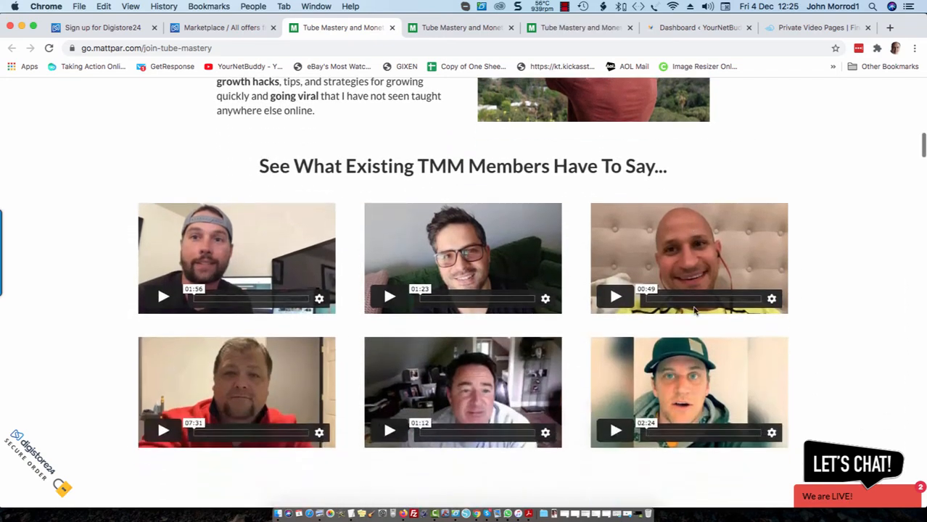
pyautogui.scroll(-15, 695, 311)
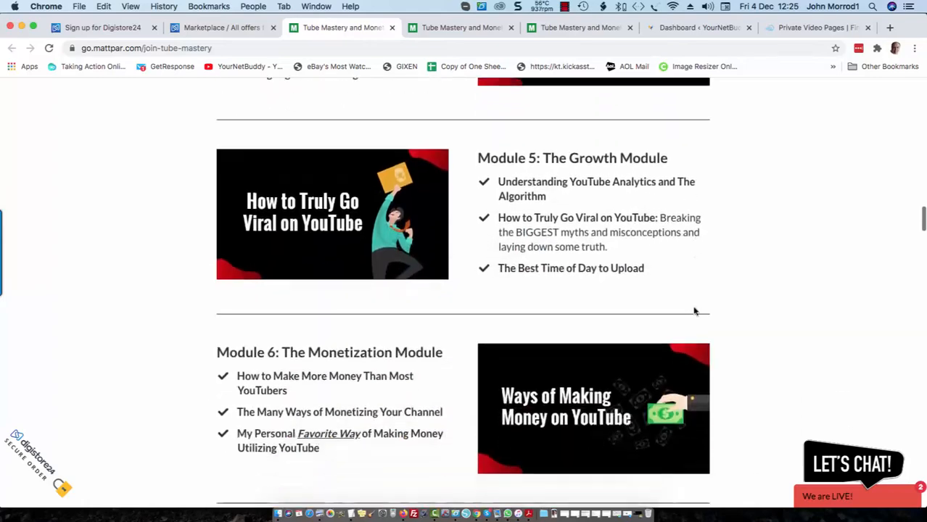
pyautogui.scroll(-10, 695, 311)
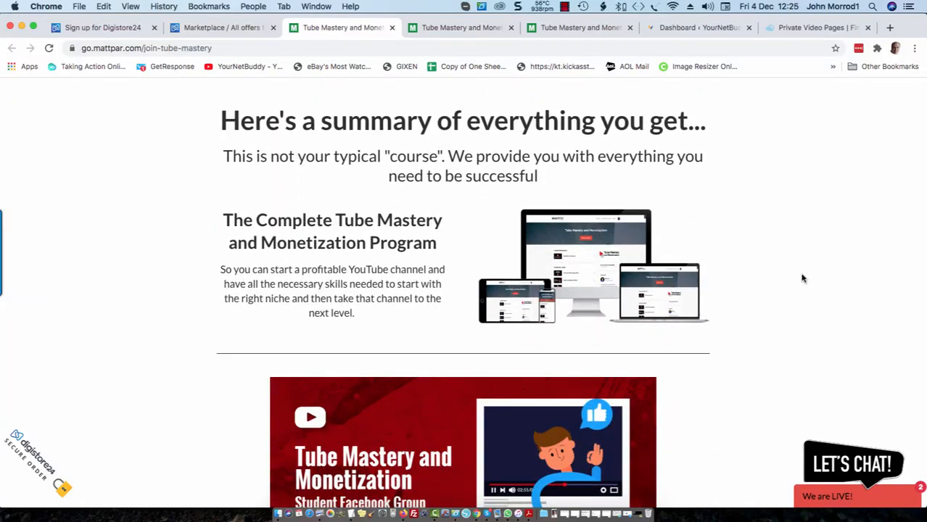
pyautogui.scroll(-15, 802, 278)
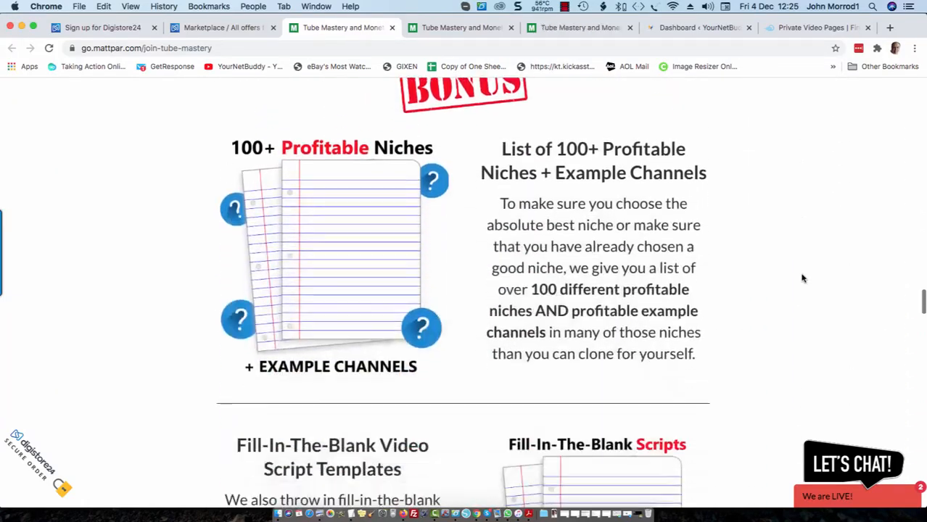
pyautogui.scroll(20, 803, 278)
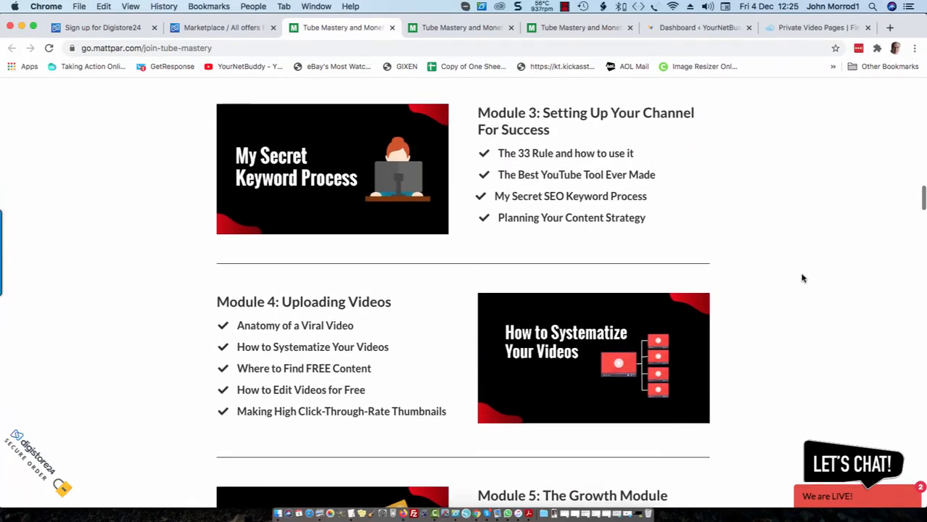
pyautogui.scroll(2, 803, 278)
pyautogui.scroll(4, 802, 278)
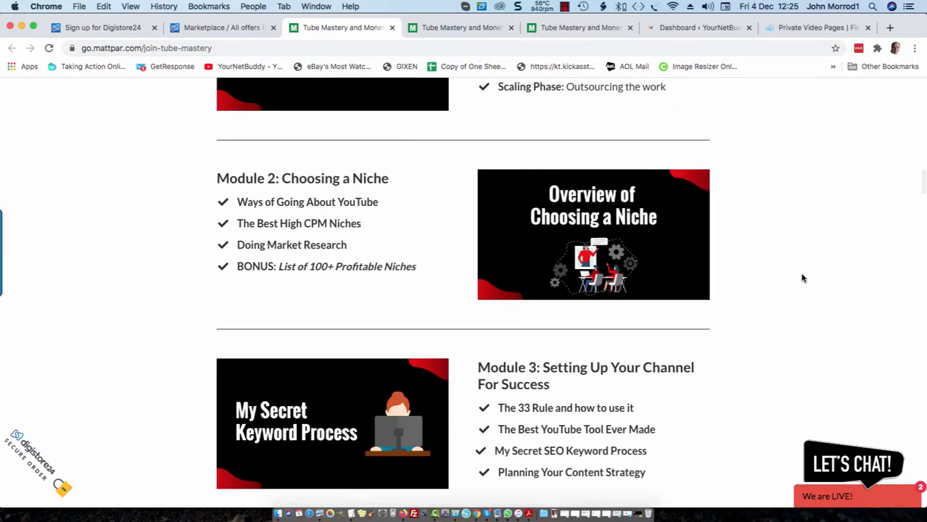
pyautogui.scroll(4, 803, 278)
pyautogui.scroll(12, 802, 278)
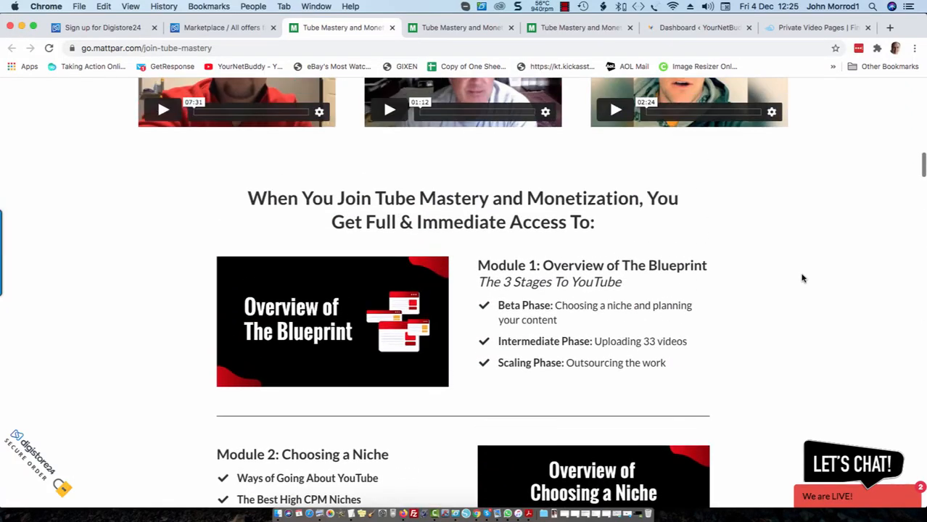
pyautogui.scroll(8, 802, 278)
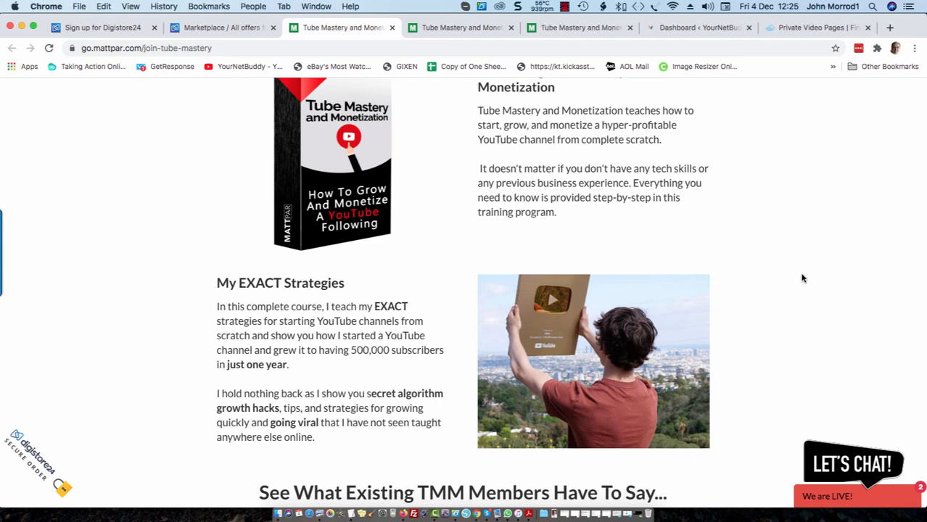
pyautogui.scroll(2, 785, 230)
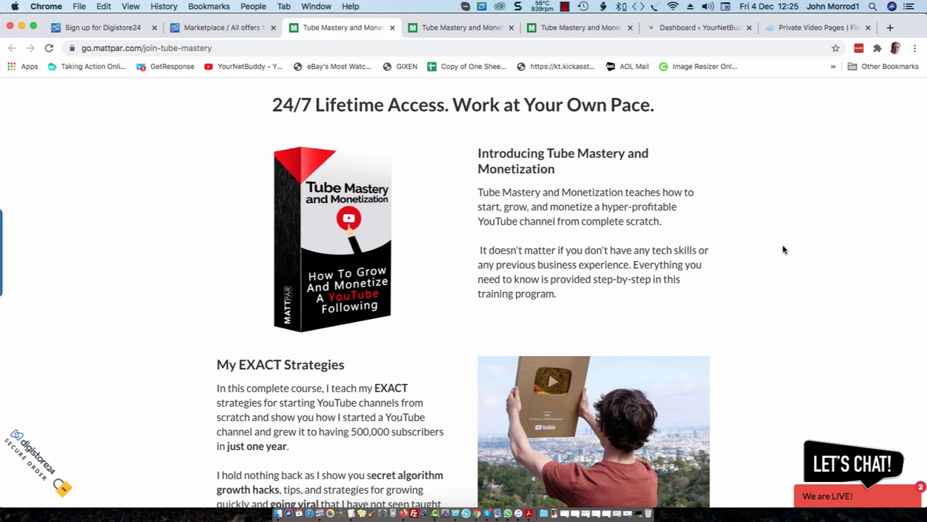
pyautogui.scroll(5, 783, 248)
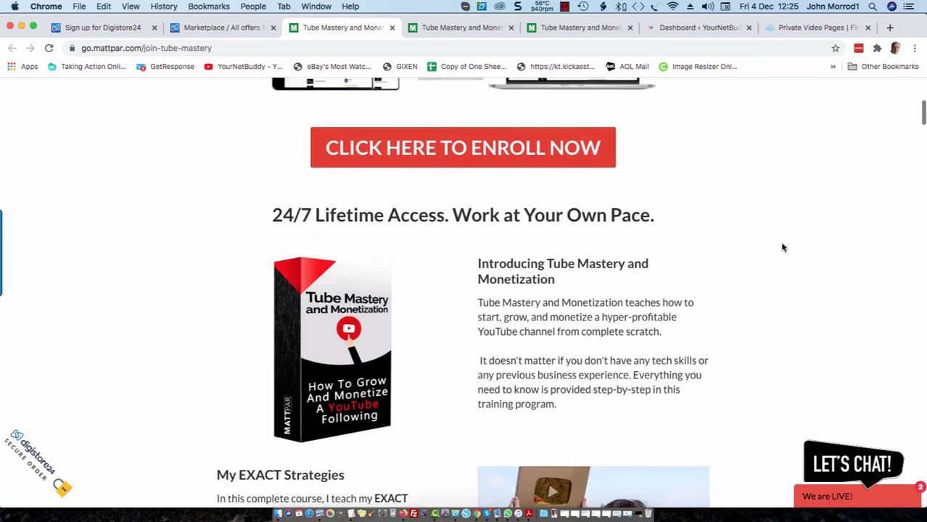
pyautogui.scroll(4, 783, 248)
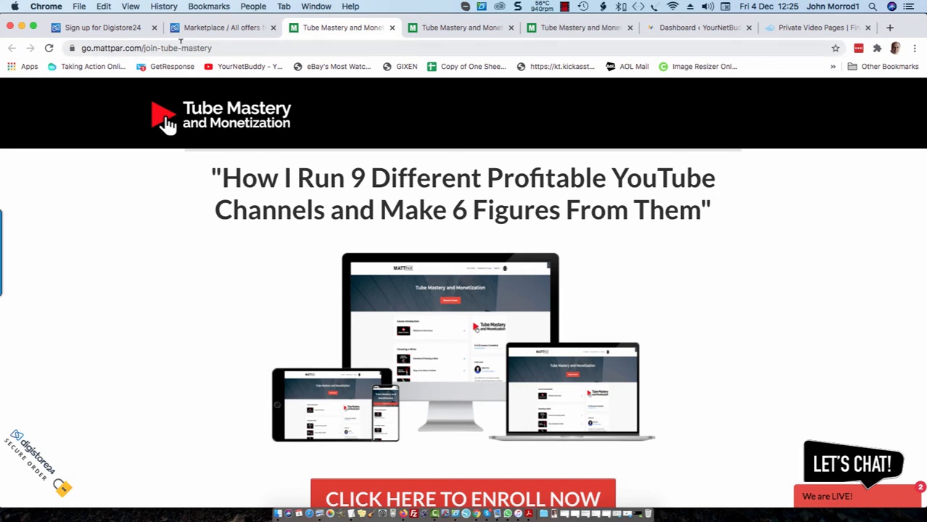
pyautogui.click(216, 29)
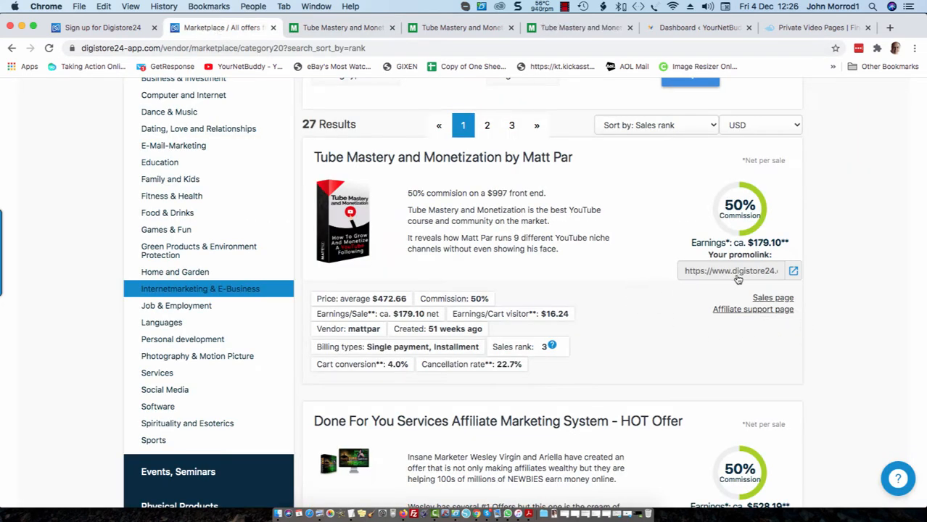
# Scroll back to the Tube Mastery and Monetization listing and select its promolink URL.
pyautogui.scroll(-3, 822, 331)
pyautogui.scroll(-3, 822, 330)
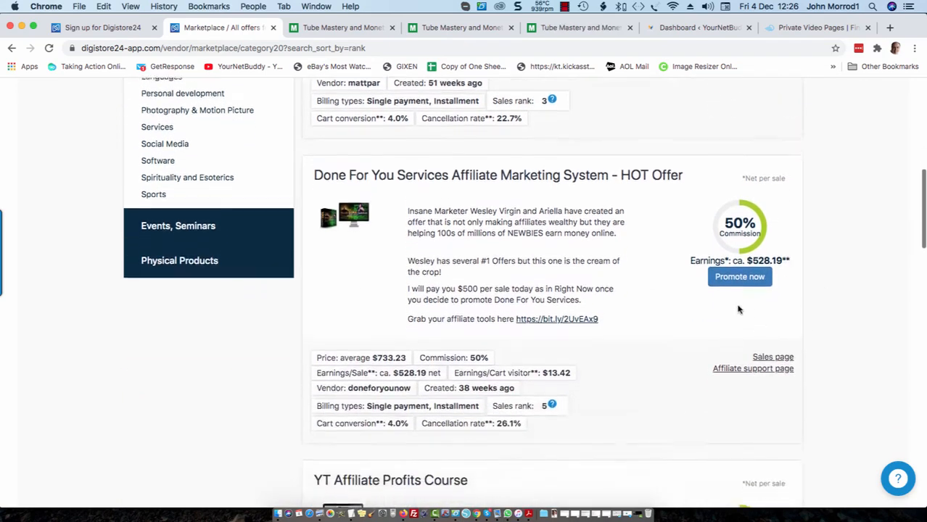
pyautogui.scroll(-3, 722, 319)
pyautogui.scroll(-2, 713, 326)
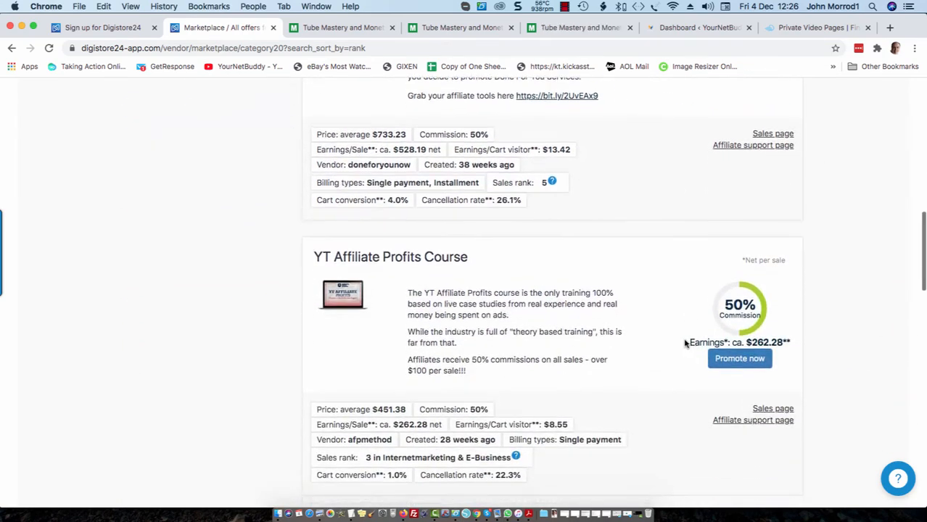
pyautogui.scroll(6, 689, 341)
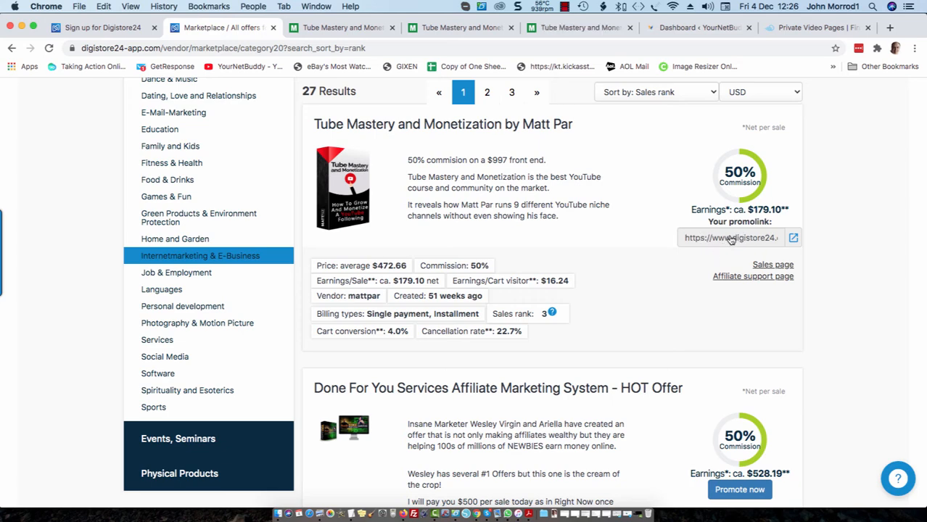
pyautogui.click(732, 239)
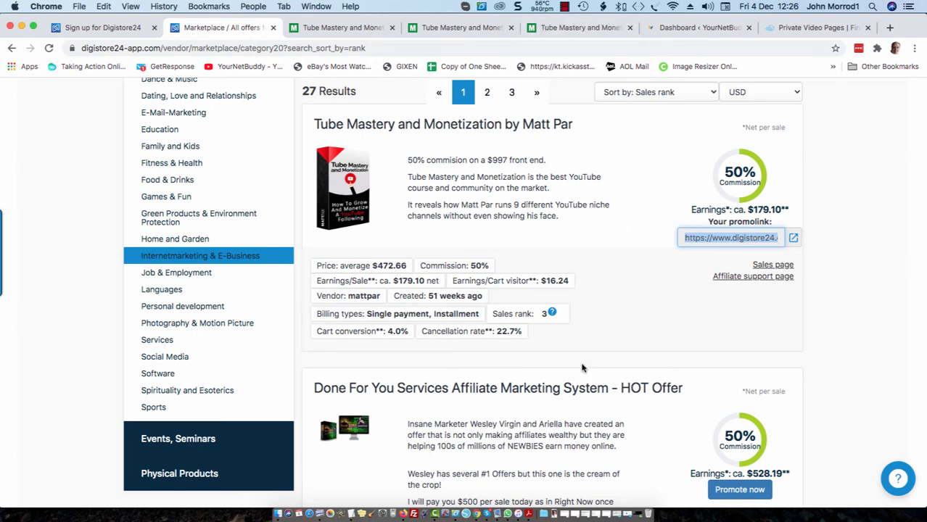
# Paste the Digistore24 Tube Mastery promolink into a new TextEdit note, then return to Chrome.
pyautogui.click(352, 507)
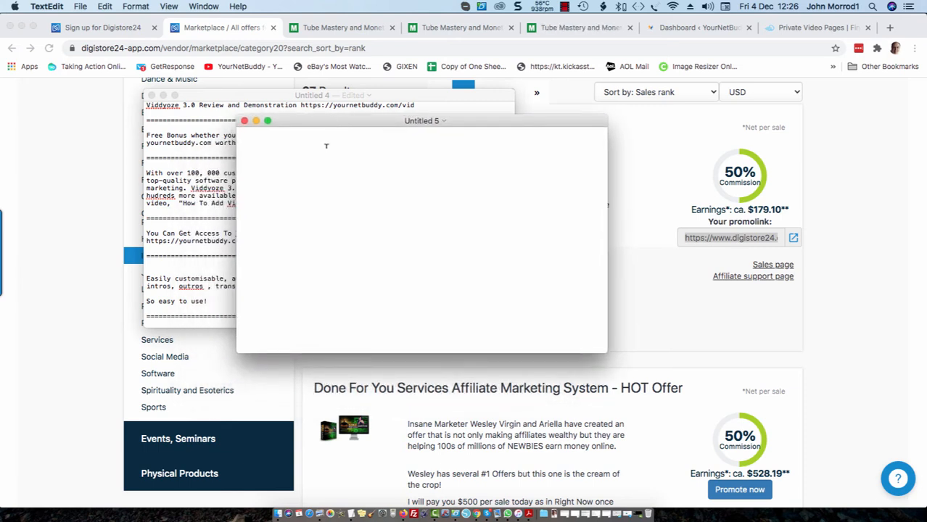
pyautogui.write('https://www.digistore24.com/redir/299134/yournetbuddy/')
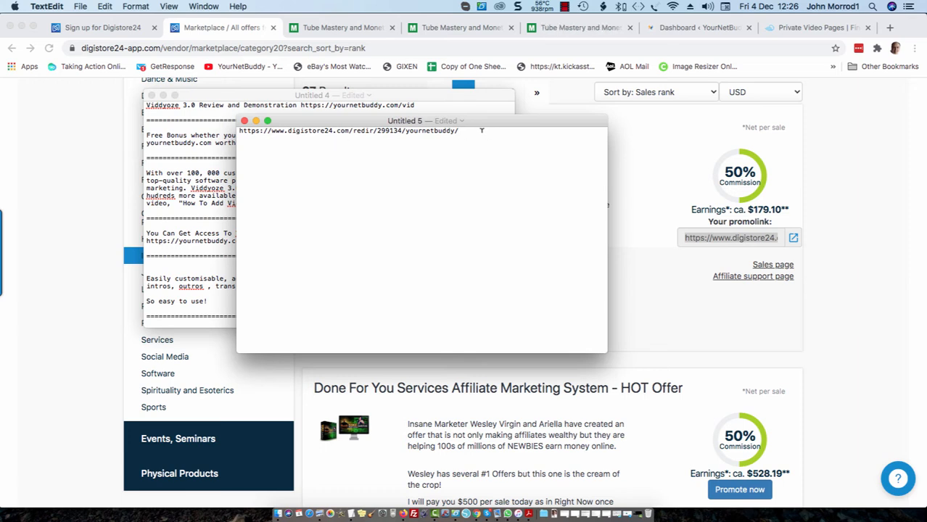
pyautogui.press('Return')
pyautogui.click(655, 154)
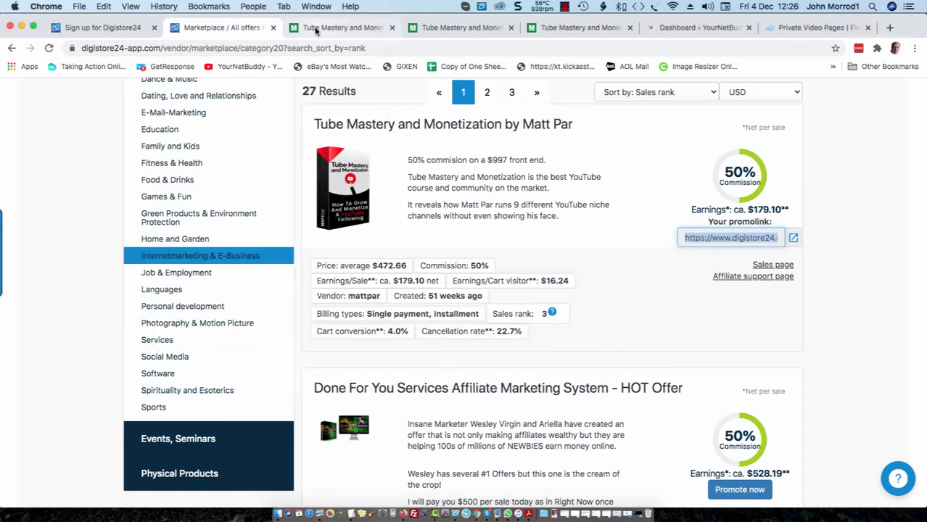
# Go to Plugins > Add New in the WordPress admin dashboard.
pyautogui.click(682, 28)
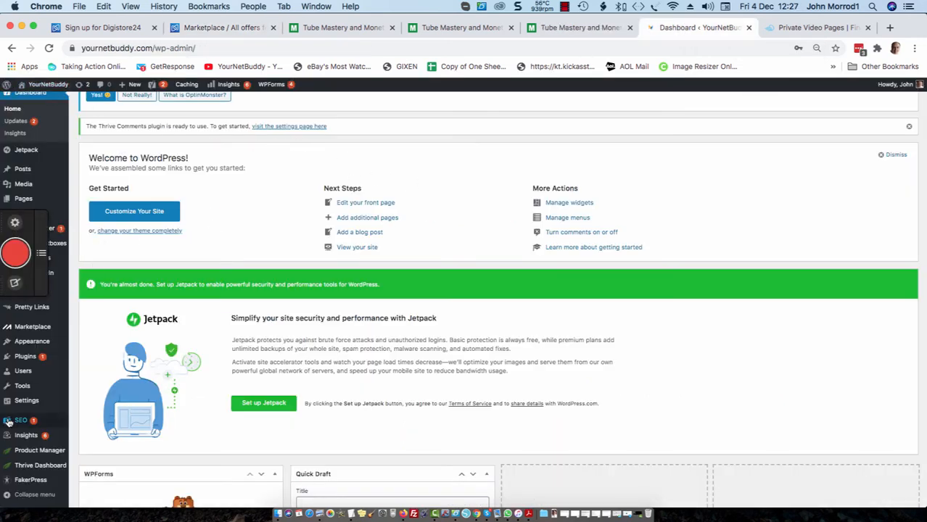
pyautogui.moveTo(23, 359)
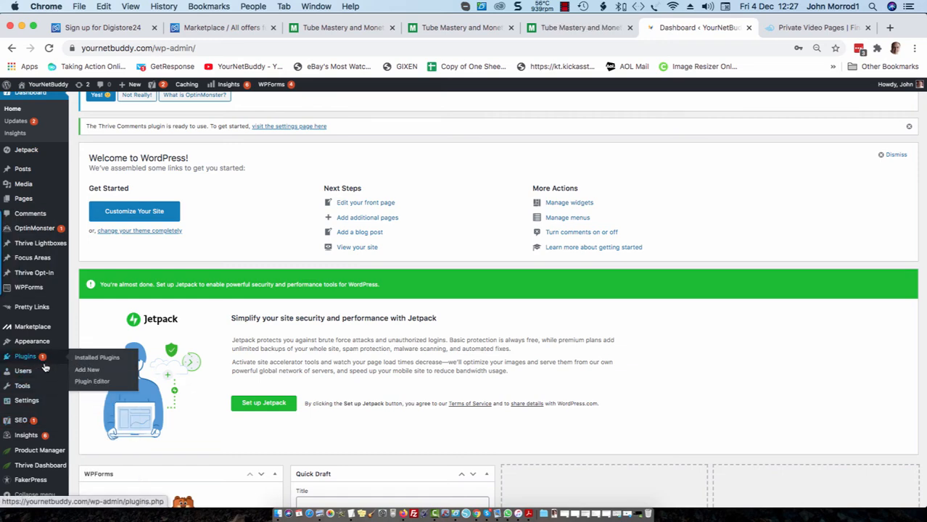
pyautogui.click(85, 371)
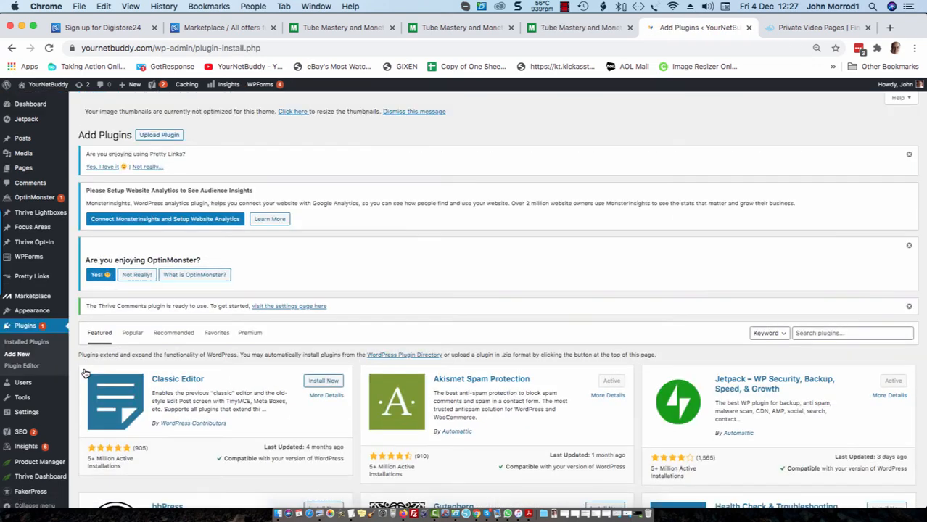
# Search plugins for 'pretty link' and confirm Pretty Links is already active.
pyautogui.scroll(-2, 798, 265)
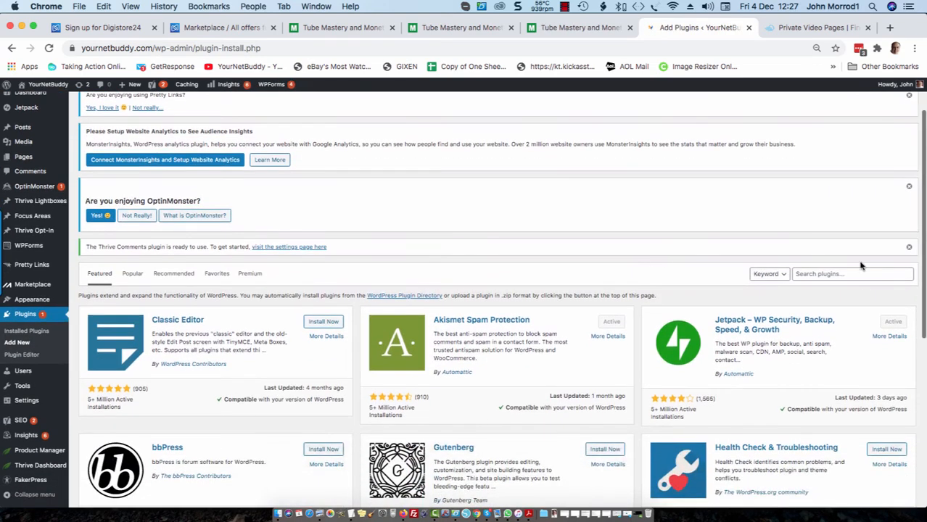
pyautogui.click(861, 265)
pyautogui.write('pretty link')
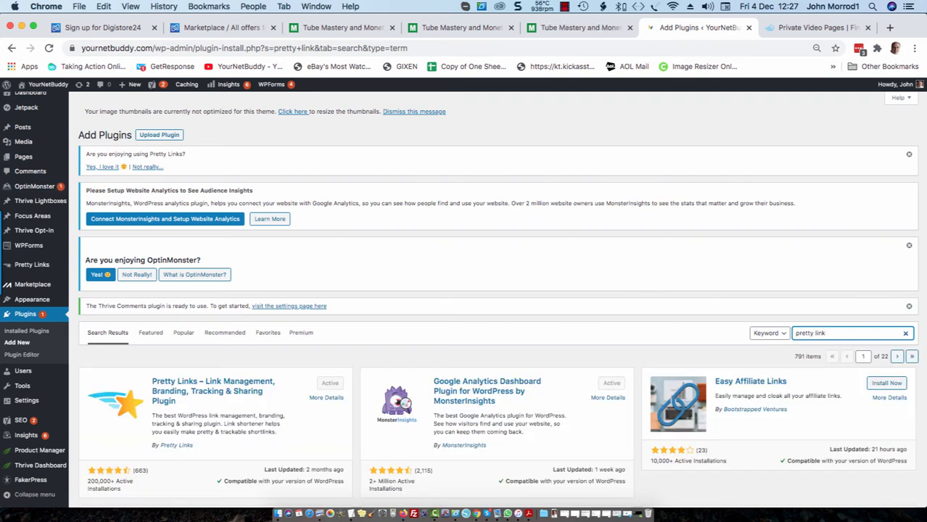
pyautogui.scroll(-1, 199, 415)
pyautogui.scroll(-3, 198, 415)
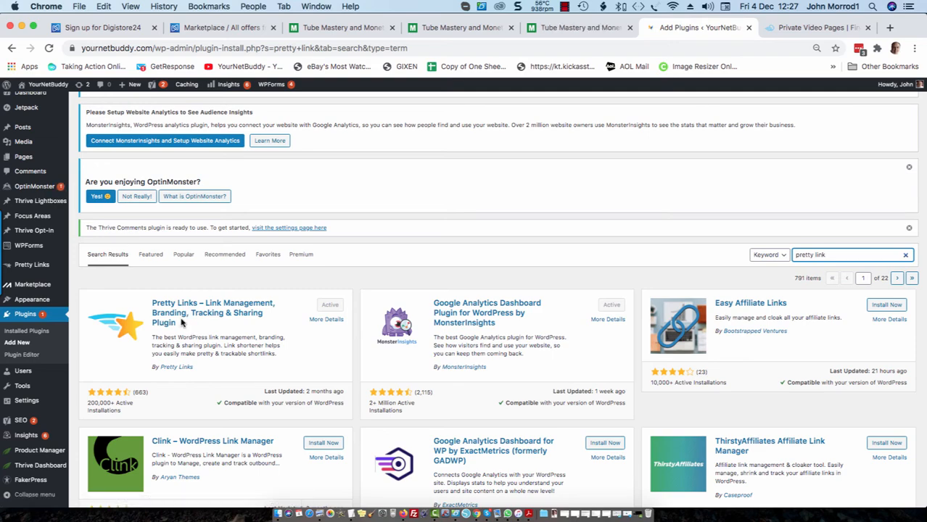
pyautogui.scroll(-3, 182, 325)
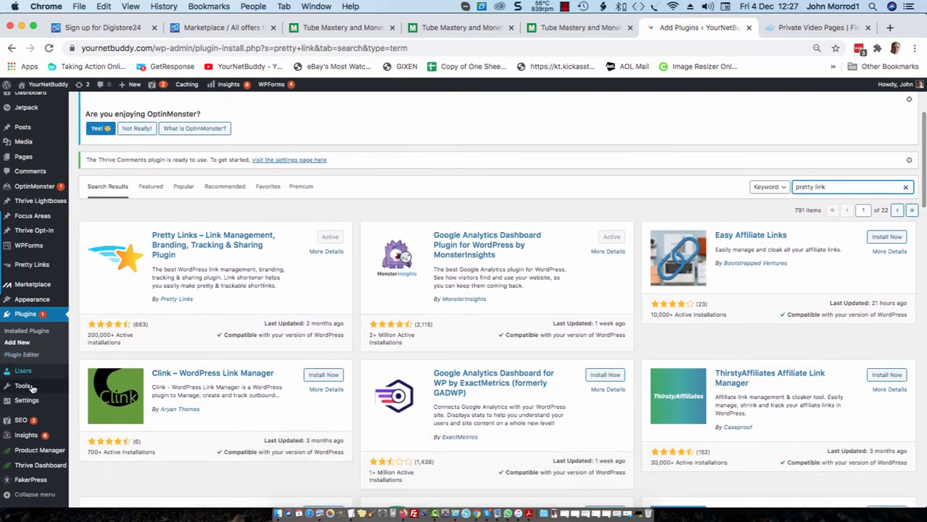
pyautogui.scroll(-2, 29, 392)
pyautogui.moveTo(29, 391)
pyautogui.scroll(5, 29, 391)
pyautogui.moveTo(25, 279)
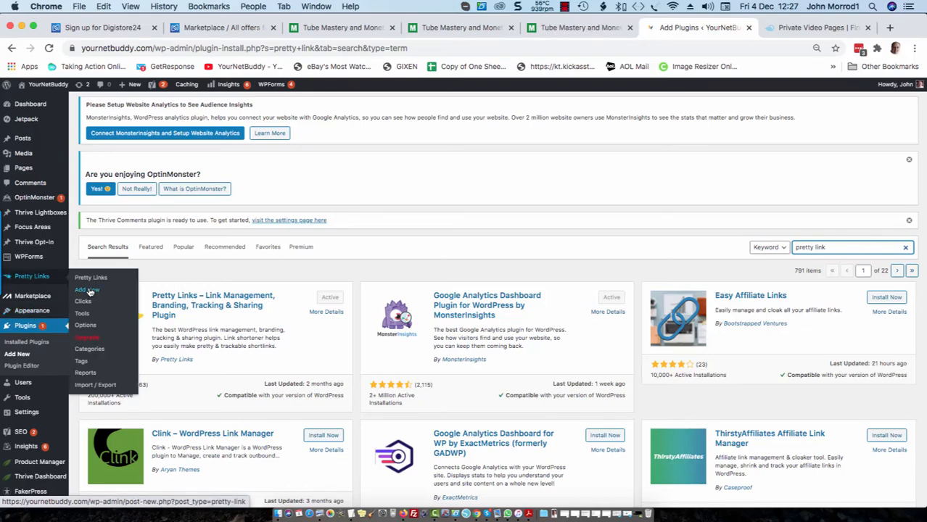
# Start a new pretty link with the Digistore24 promolink as its target URL.
pyautogui.click(90, 291)
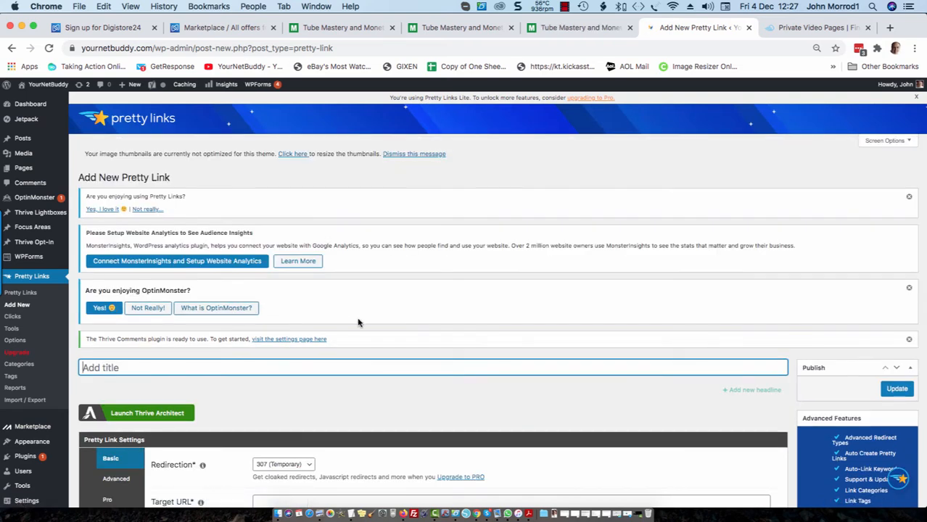
pyautogui.scroll(-5, 434, 397)
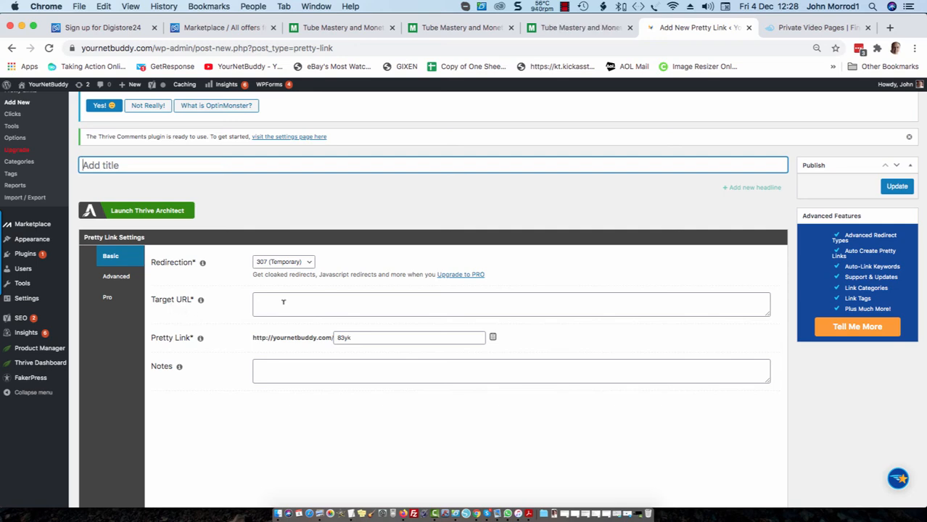
pyautogui.click(283, 302)
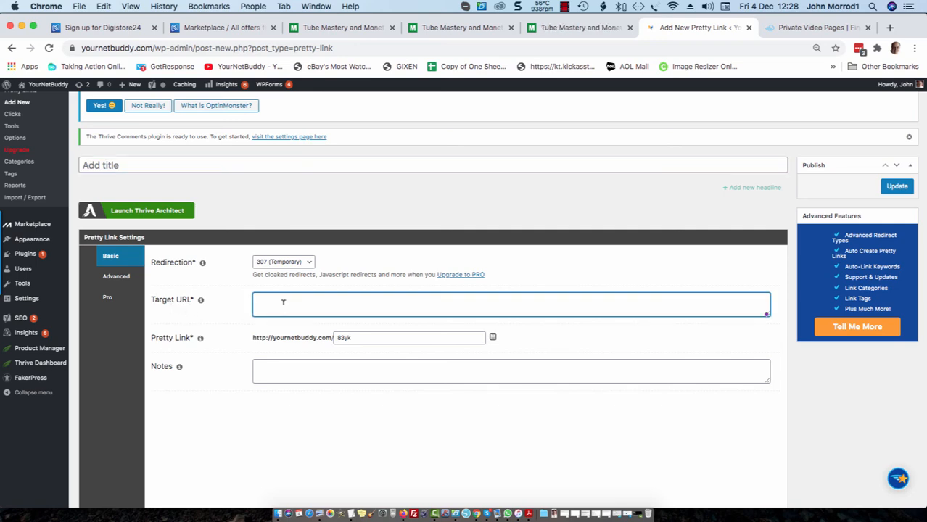
pyautogui.write('https://www.digistore24.com/redir/299134/yournetbuddy/')
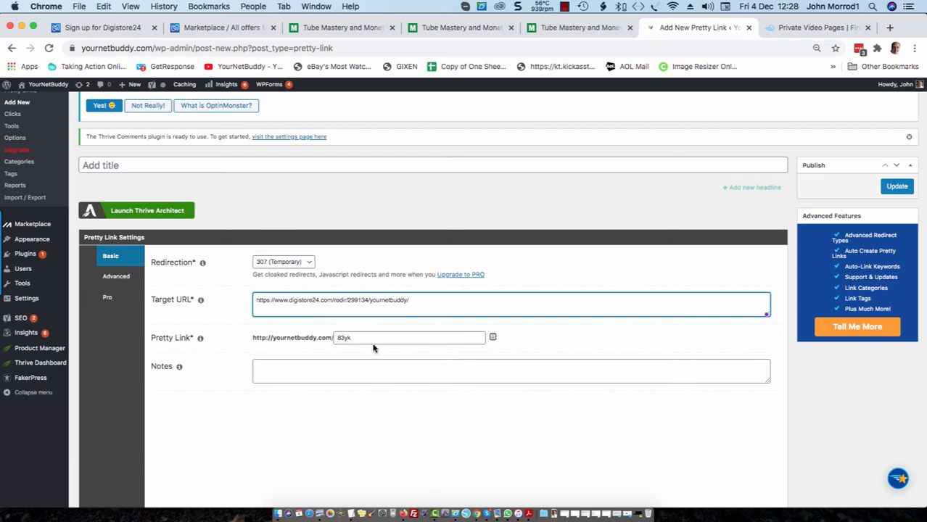
# Replace the default 83yk slug with 'tm'.
pyautogui.click(371, 337)
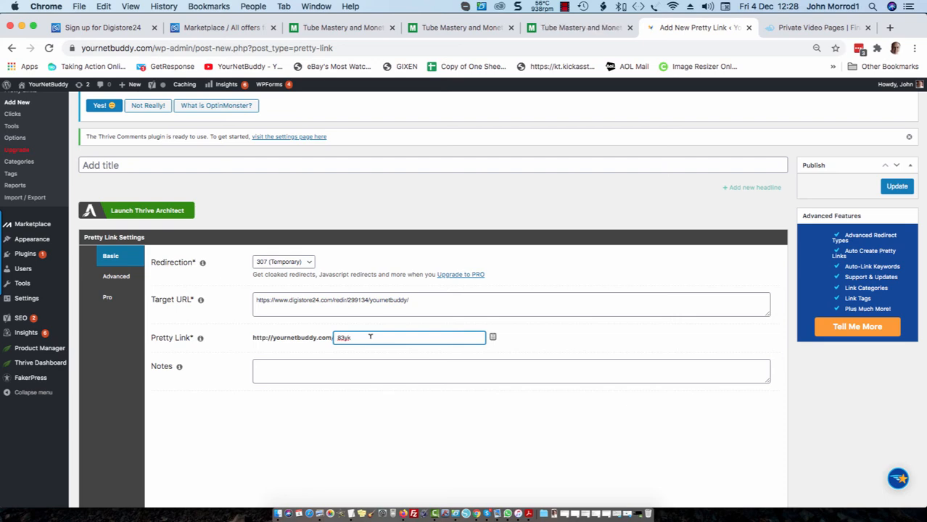
pyautogui.press('BackSpace')
pyautogui.press('BackSpace')
pyautogui.write('t')
pyautogui.press('BackSpace')
pyautogui.write('m')
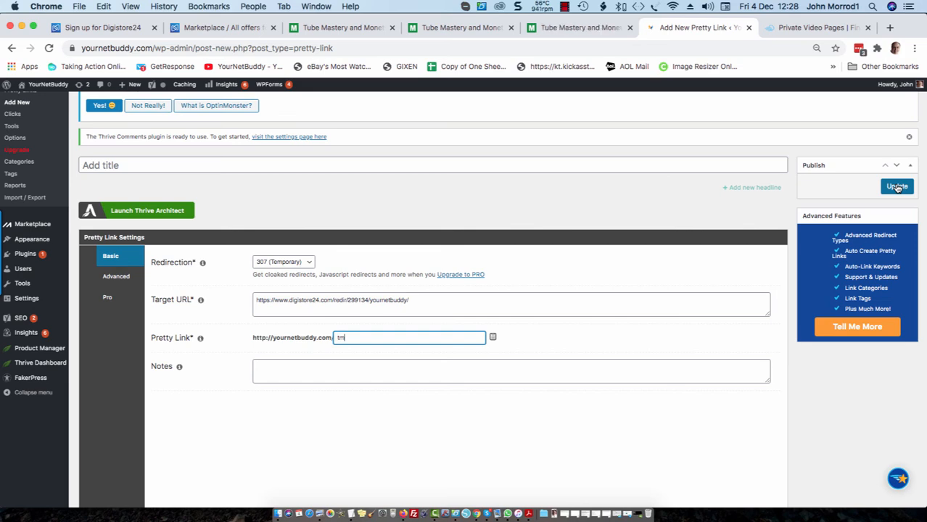
# Save the pretty link and check 'Tube Mastery and Monetization' appears at yournetbuddy.com/tm.
pyautogui.click(897, 187)
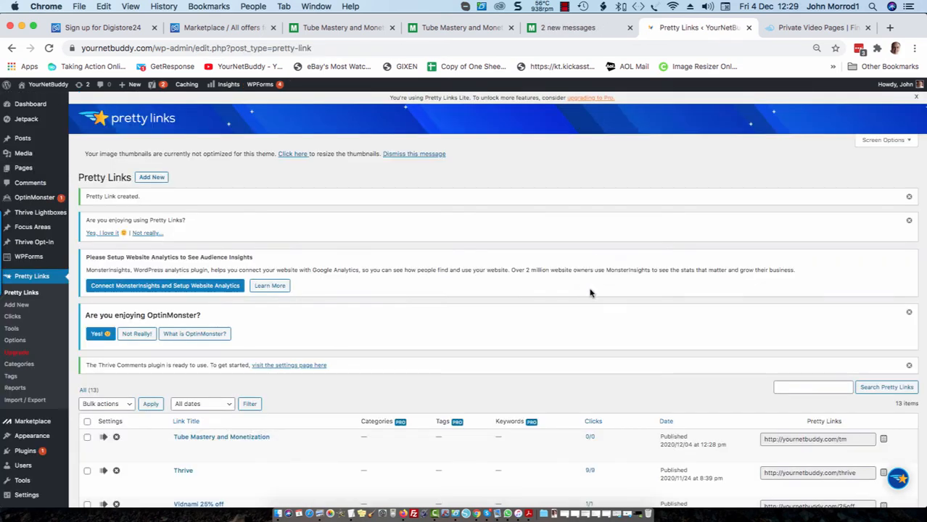
pyautogui.scroll(-3, 381, 380)
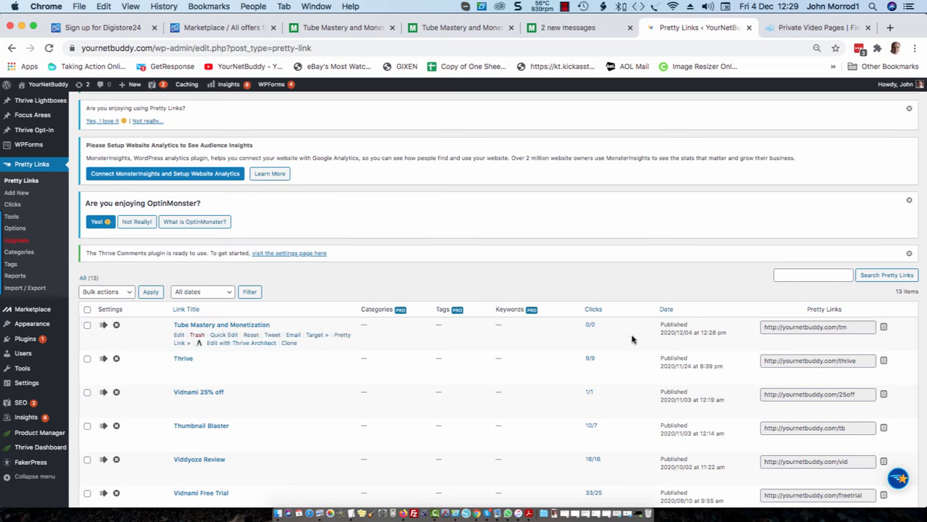
pyautogui.scroll(-5, 631, 339)
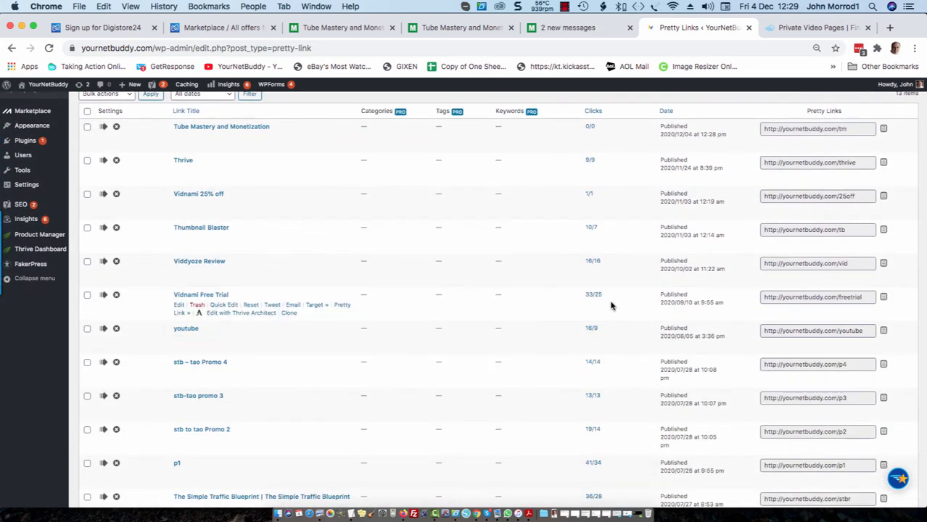
pyautogui.scroll(5, 613, 297)
pyautogui.scroll(-3, 599, 327)
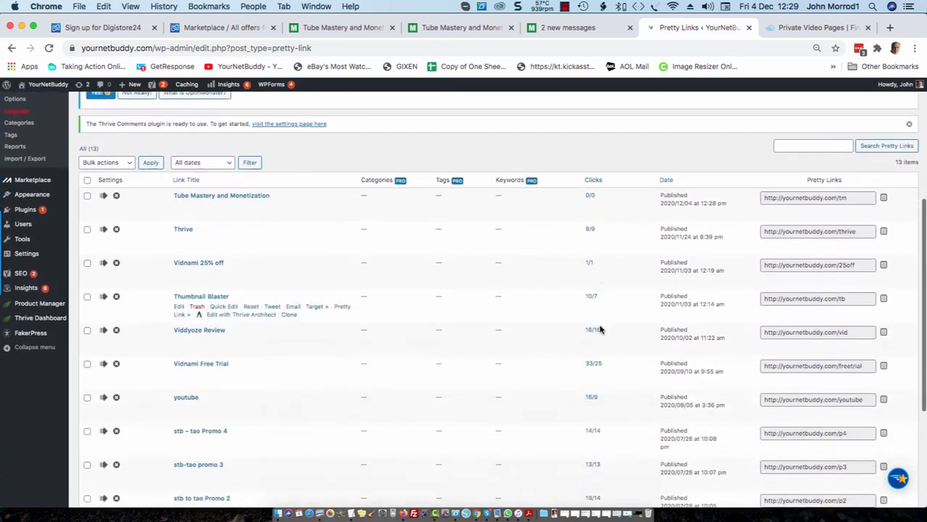
pyautogui.scroll(3, 595, 305)
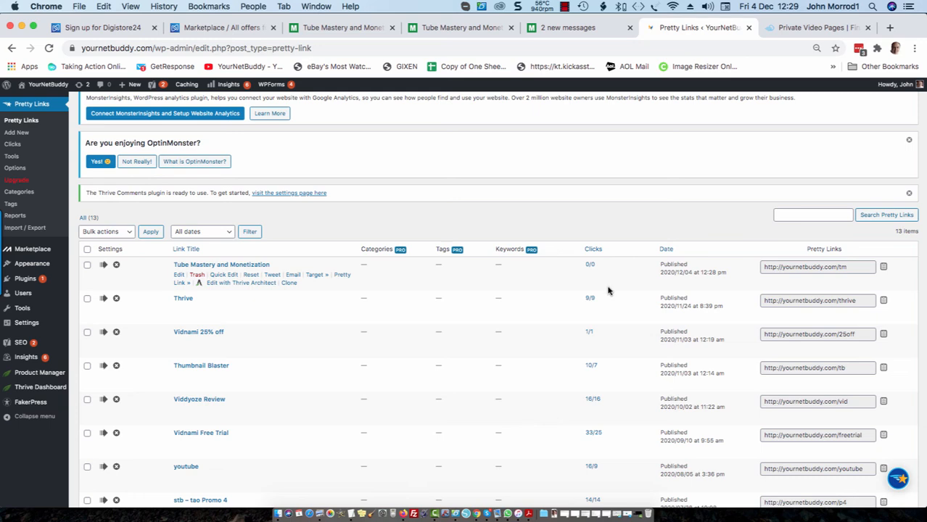
pyautogui.scroll(-8, 608, 294)
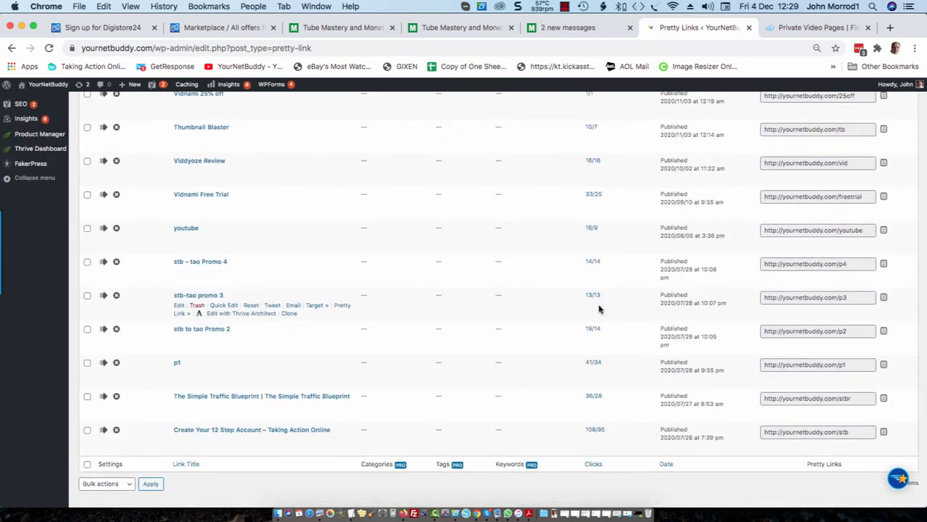
pyautogui.scroll(-1, 598, 311)
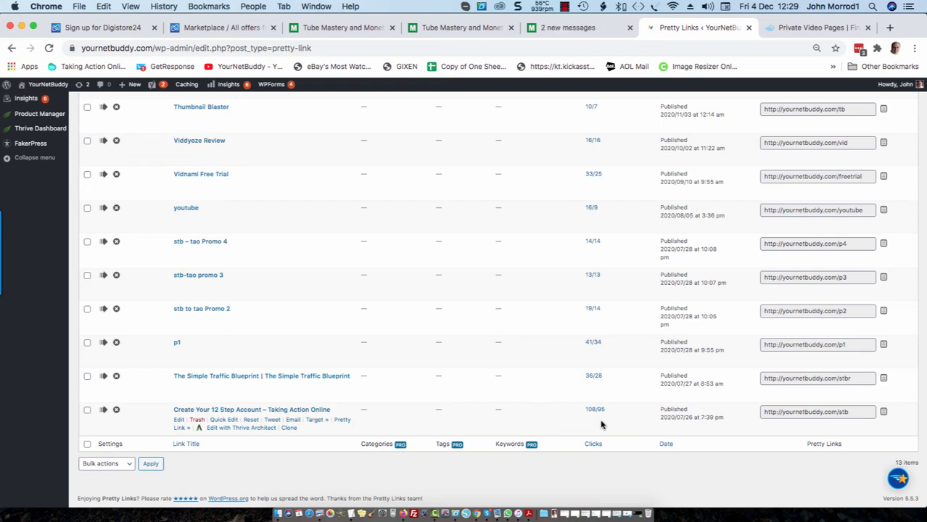
pyautogui.scroll(12, 599, 410)
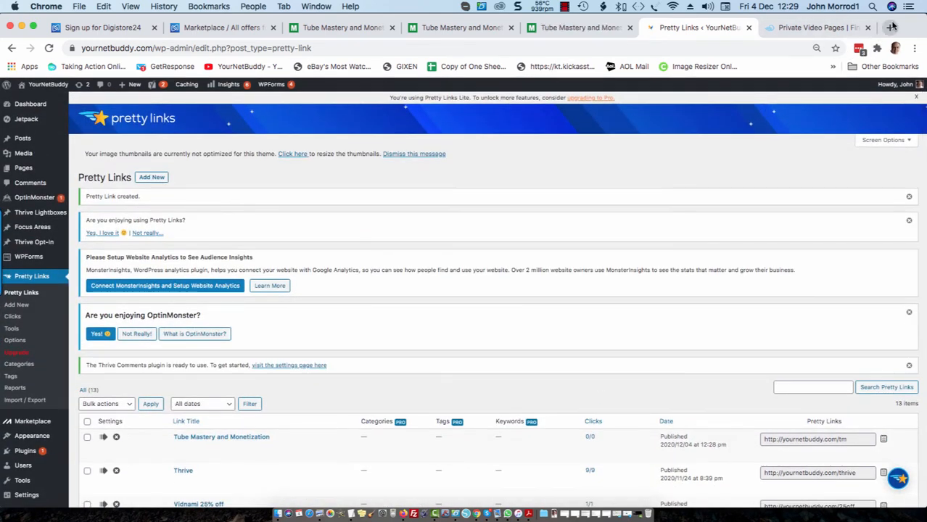
# Load yournetbuddy.com/tm in a new browser tab to test the redirect.
pyautogui.click(890, 27)
pyautogui.write('your')
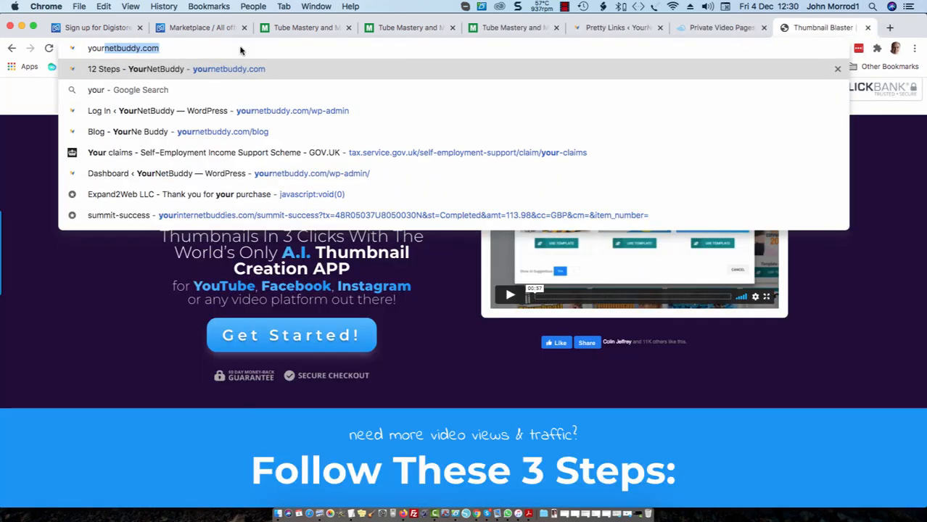
pyautogui.press('Right')
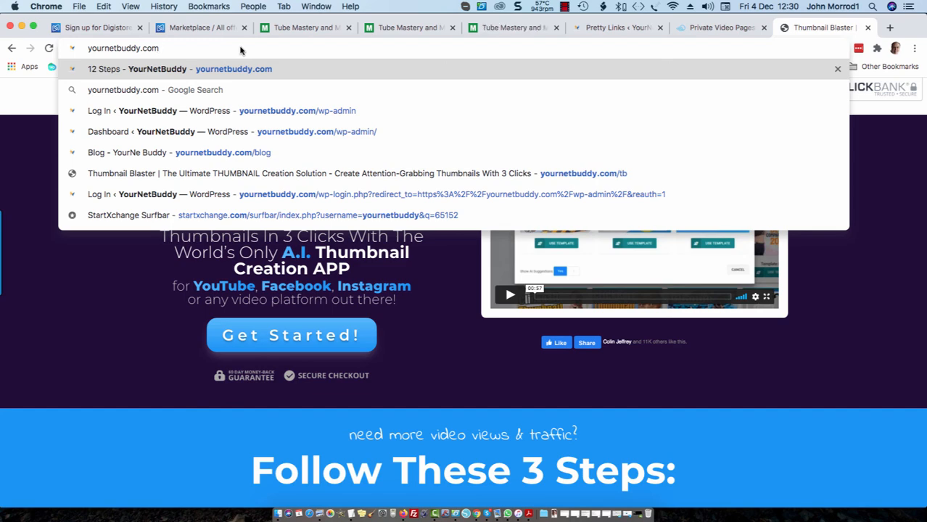
pyautogui.write('/tm')
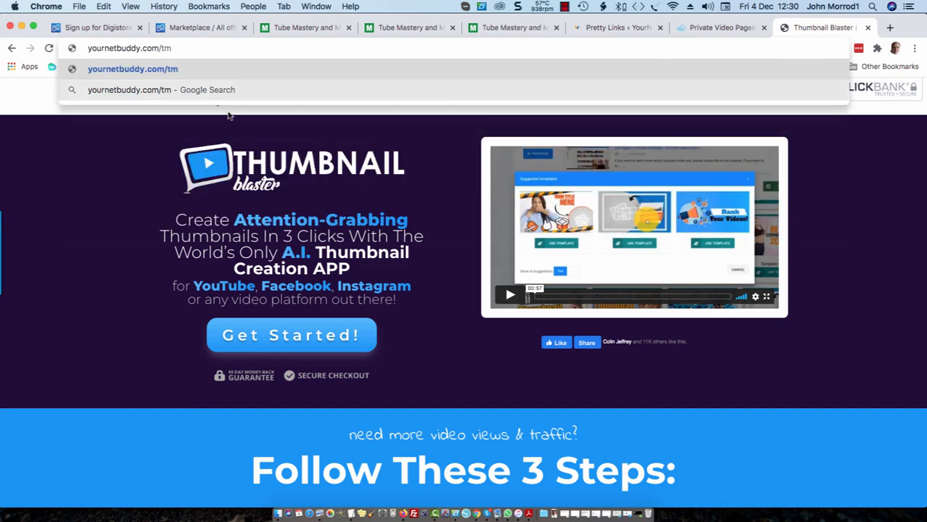
pyautogui.press('Return')
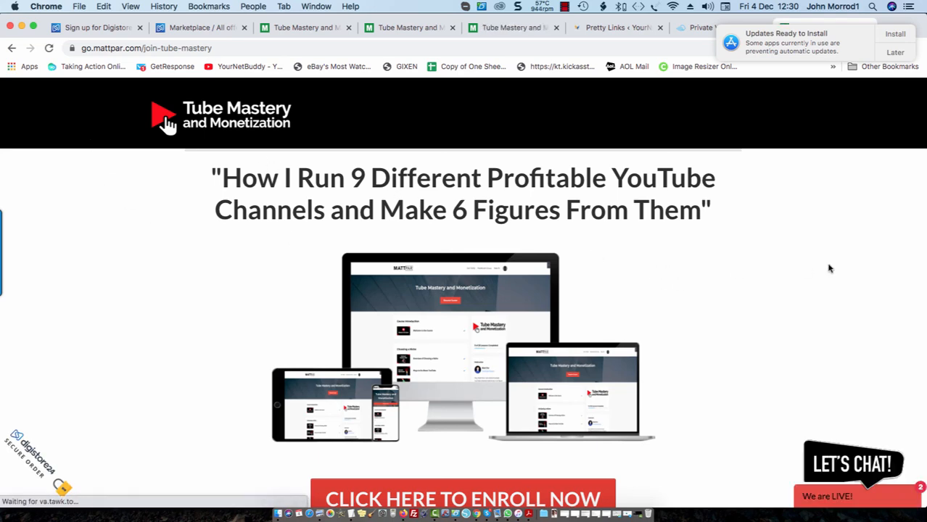
# Follow 'CLICK HERE TO ENROLL NOW' on the sales page to the $997.00 Digistore24 checkout.
pyautogui.scroll(-5, 801, 268)
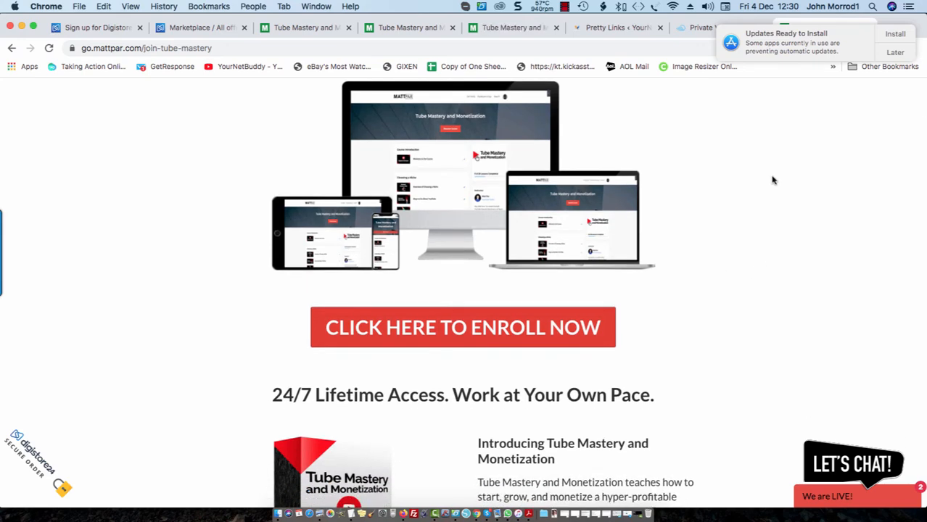
pyautogui.scroll(-1, 773, 181)
pyautogui.scroll(-6, 773, 180)
pyautogui.scroll(8, 773, 181)
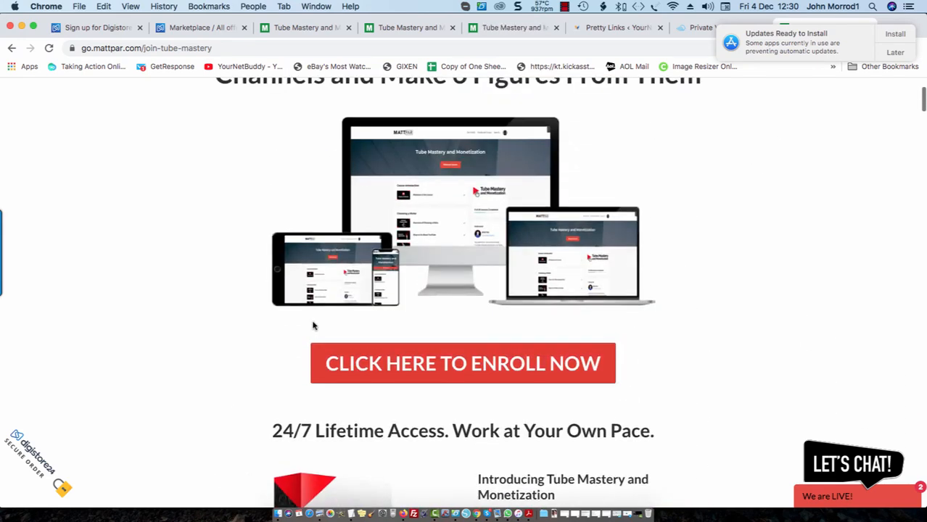
pyautogui.click(426, 365)
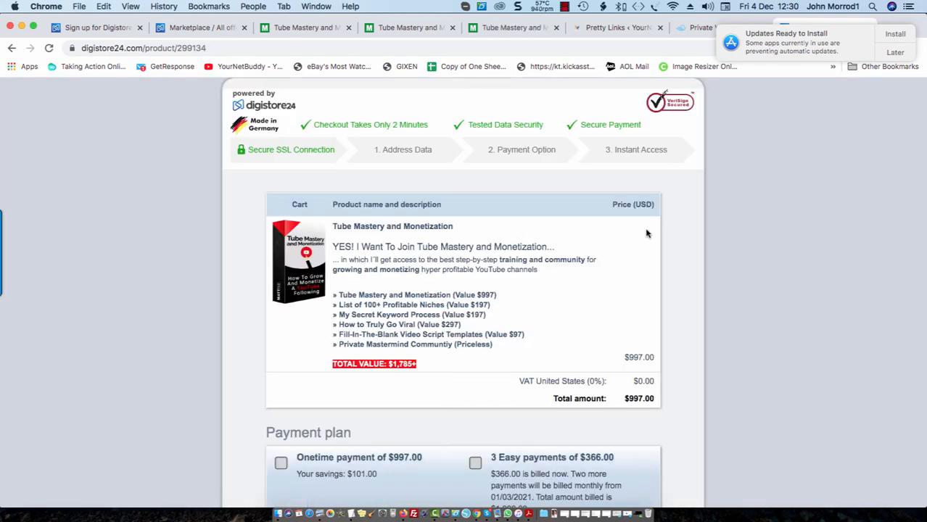
pyautogui.scroll(-5, 690, 174)
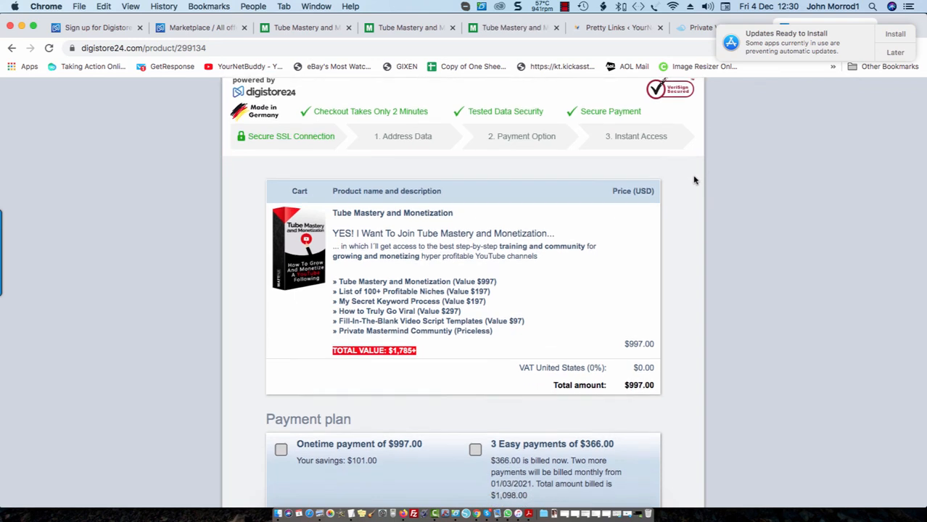
pyautogui.scroll(-15, 695, 181)
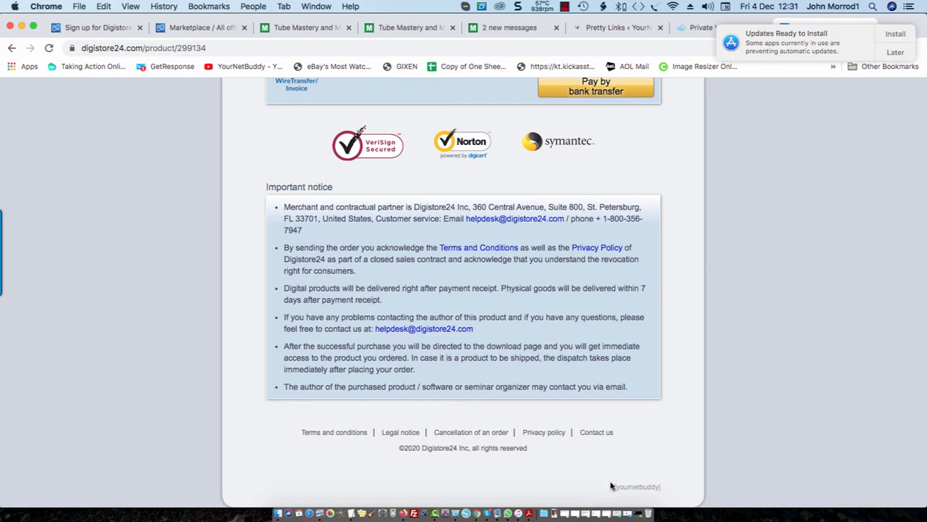
pyautogui.scroll(20, 671, 468)
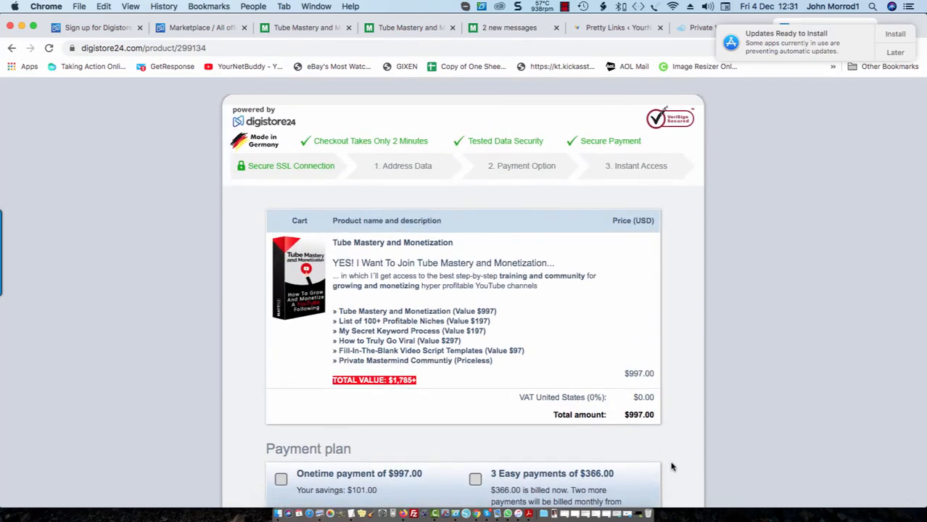
pyautogui.scroll(-12, 450, 311)
pyautogui.scroll(-1, 606, 288)
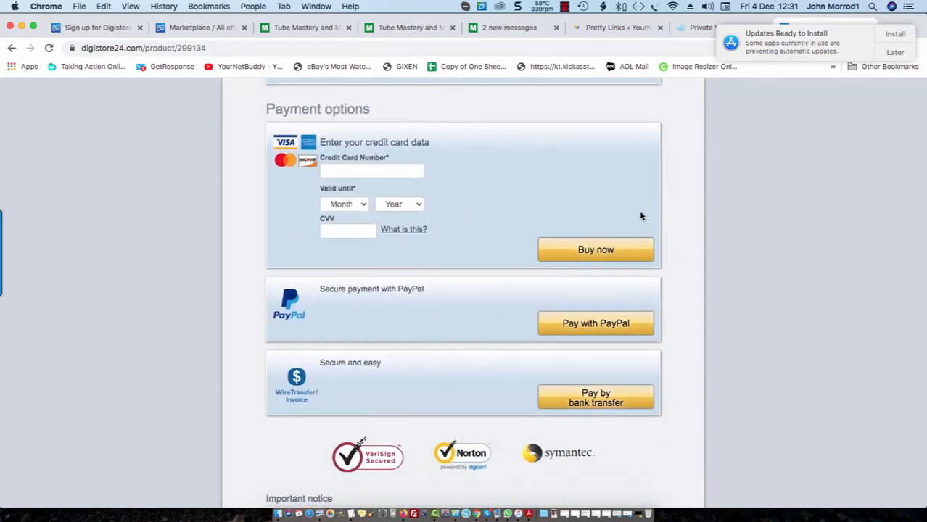
pyautogui.scroll(-9, 642, 304)
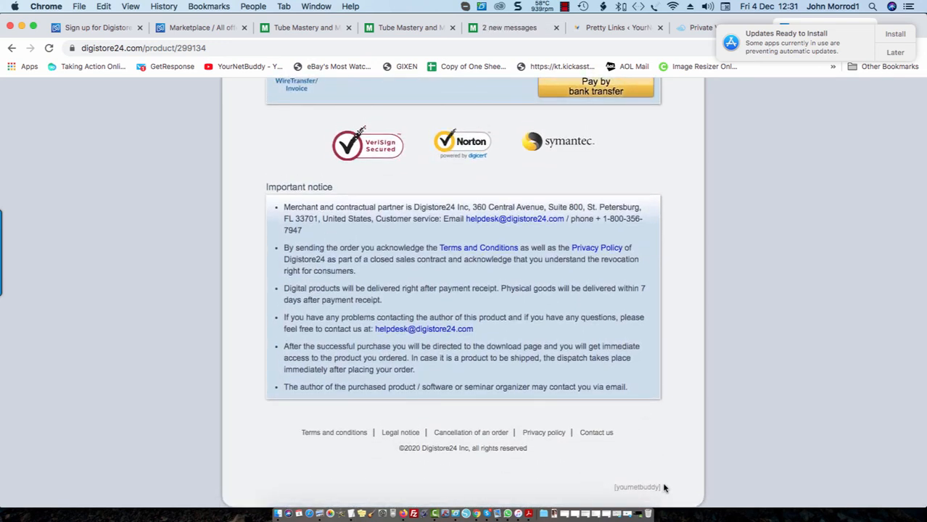